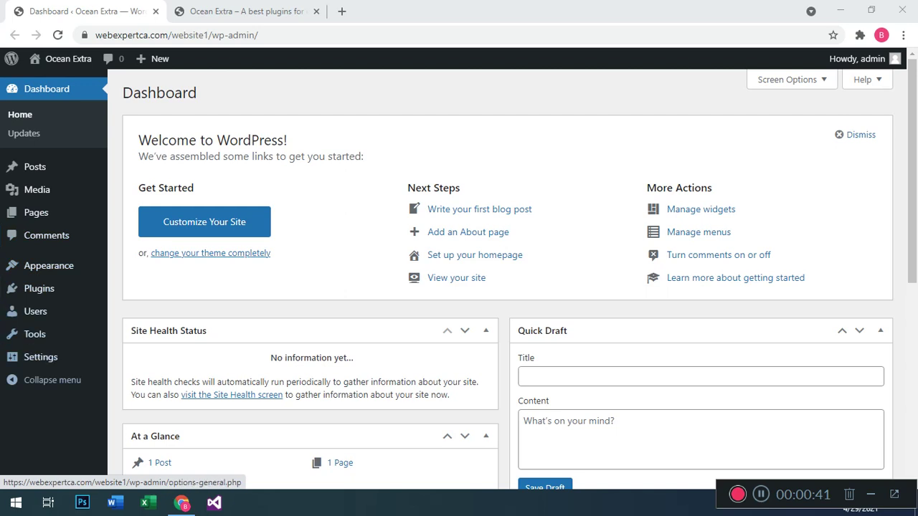
- Search the theme directory for "oceanwp" and install the OceanWP theme
mouse_move(36, 189)
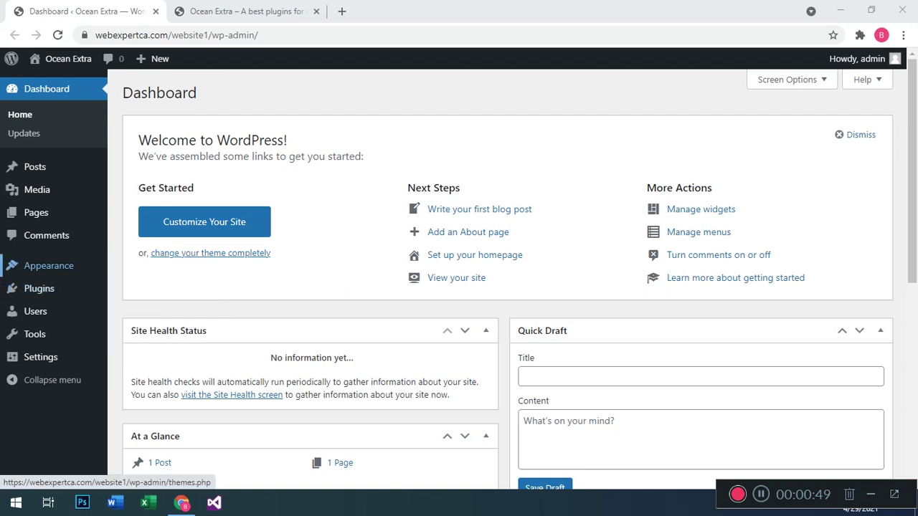
left_click(49, 266)
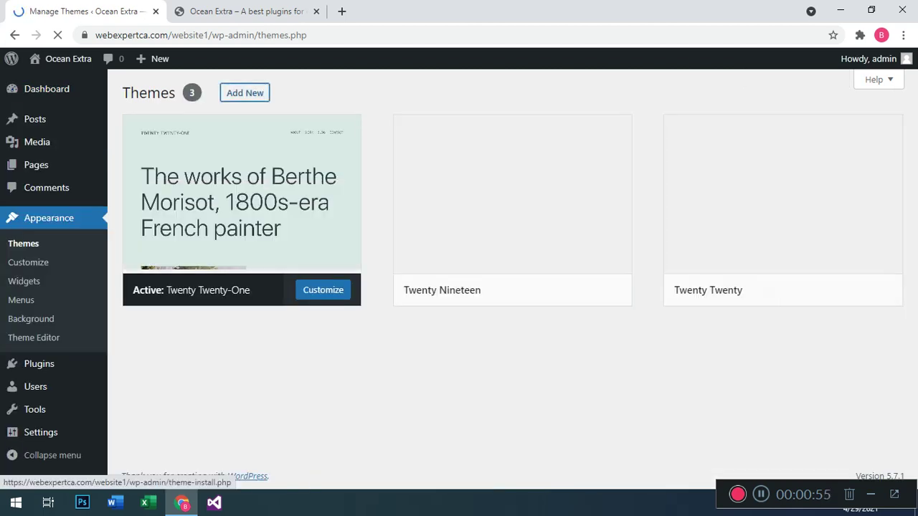
left_click(245, 92)
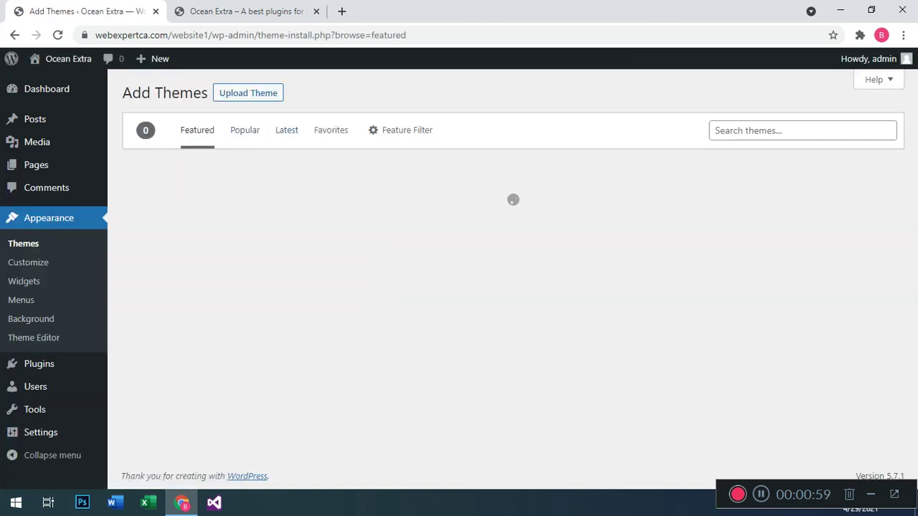
left_click(760, 131)
left_click(746, 158)
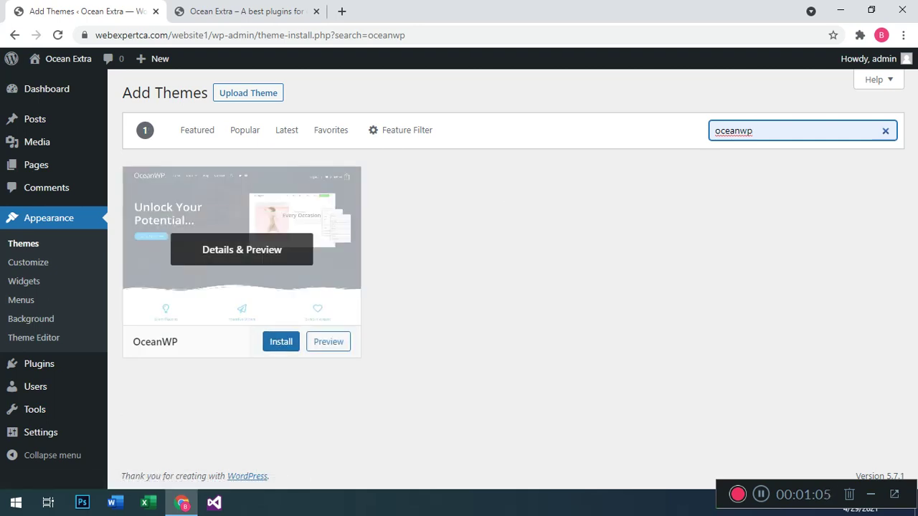
left_click(281, 342)
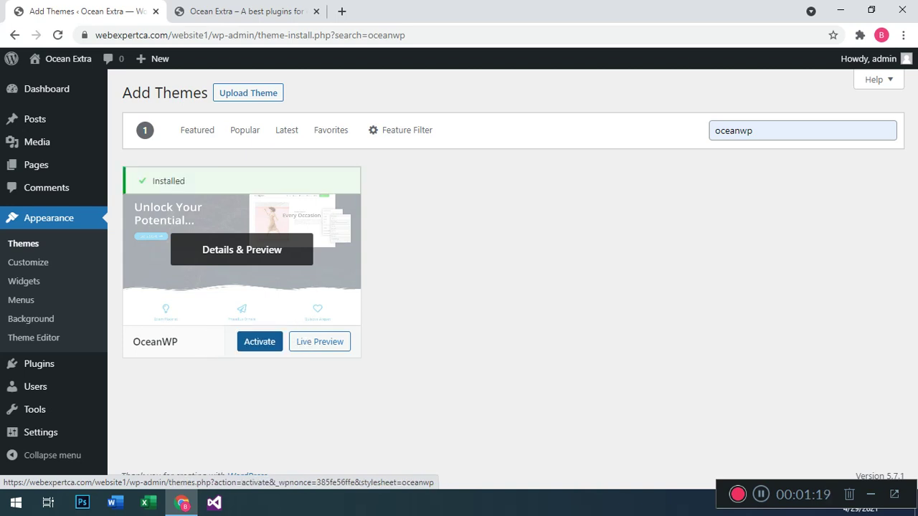
- View the site's front page under the current theme and activate the installed OceanWP theme
left_click(259, 341)
left_click(246, 10)
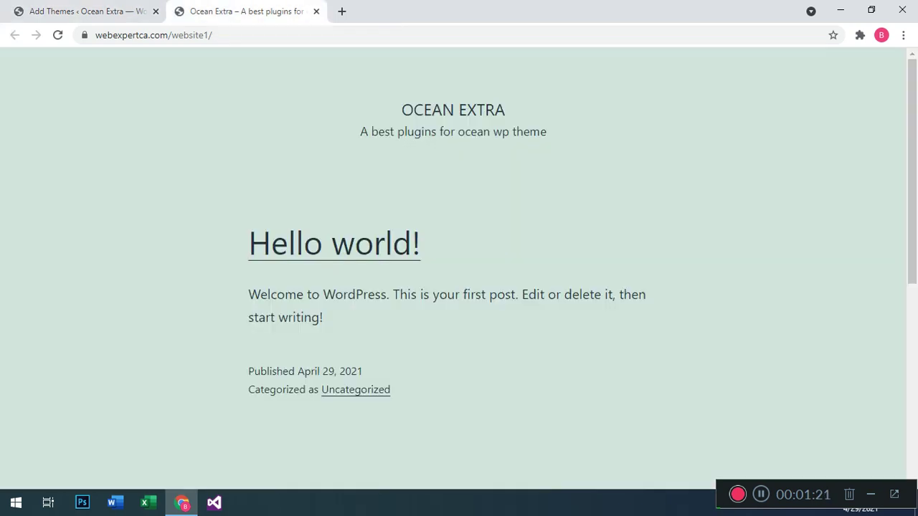
scroll(330, 294, "down", 1)
scroll(330, 294, "up", 1)
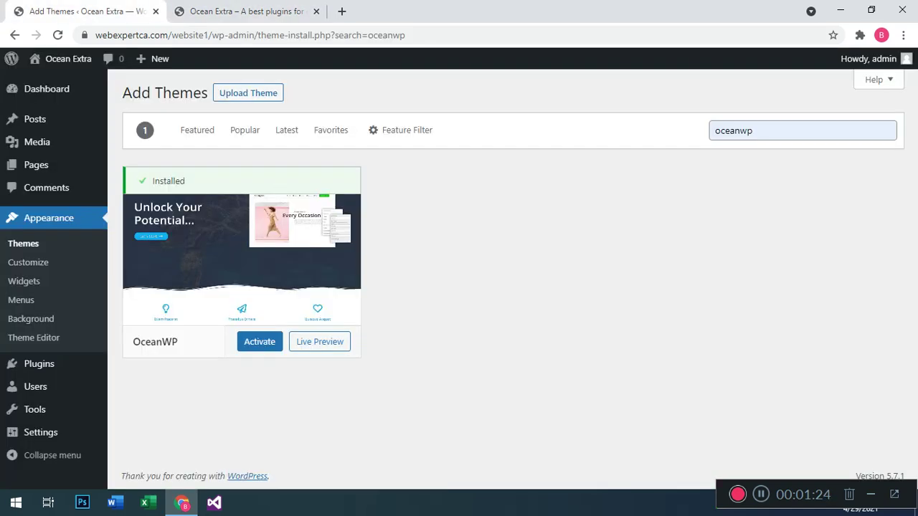
left_click(79, 11)
left_click(259, 342)
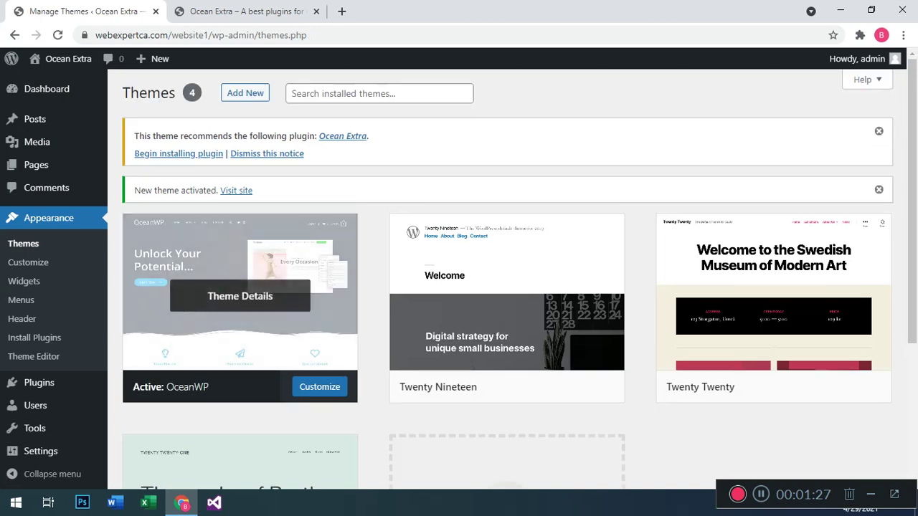
- Reload the site's front page to examine its layout under the OceanWP theme, and return to the theme management page
left_click(243, 11)
key("F5")
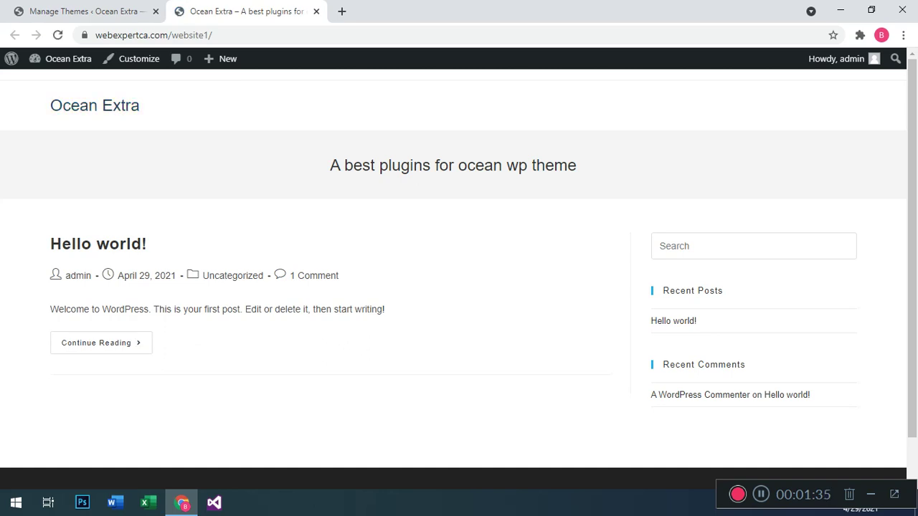
scroll(453, 269, "down", 2)
scroll(453, 269, "up", 2)
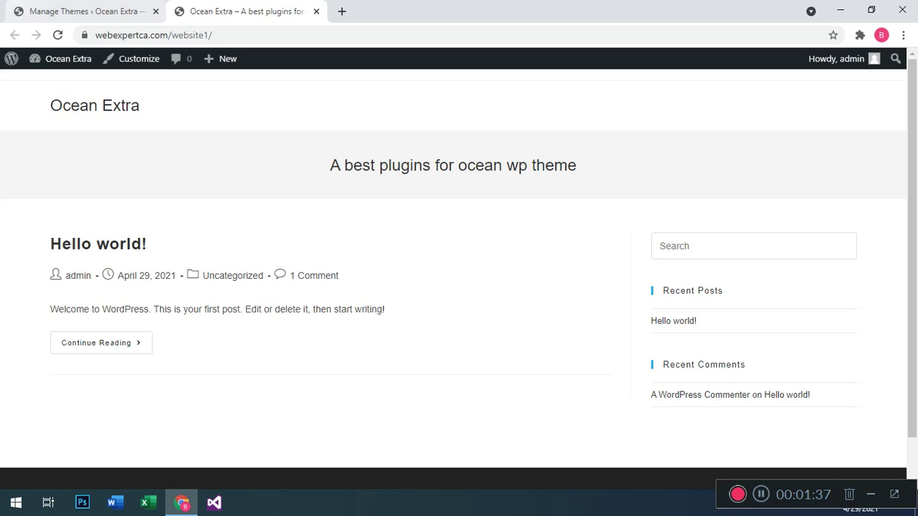
left_click(86, 11)
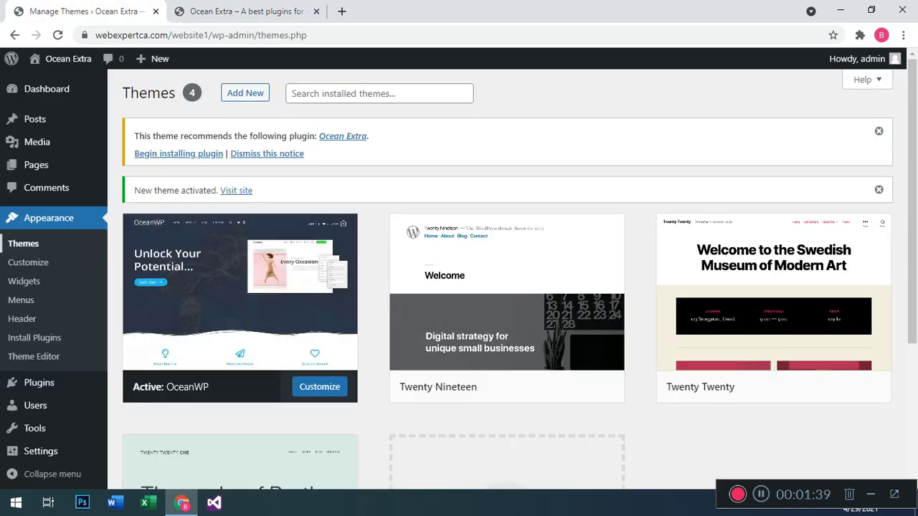
- Create a new page titled "Home" and publish it
mouse_move(32, 165)
left_click(138, 186)
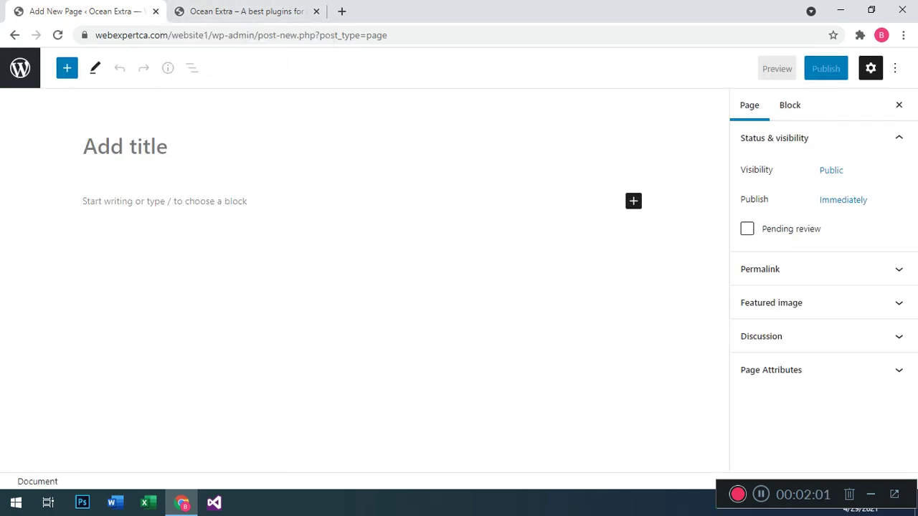
type("Home")
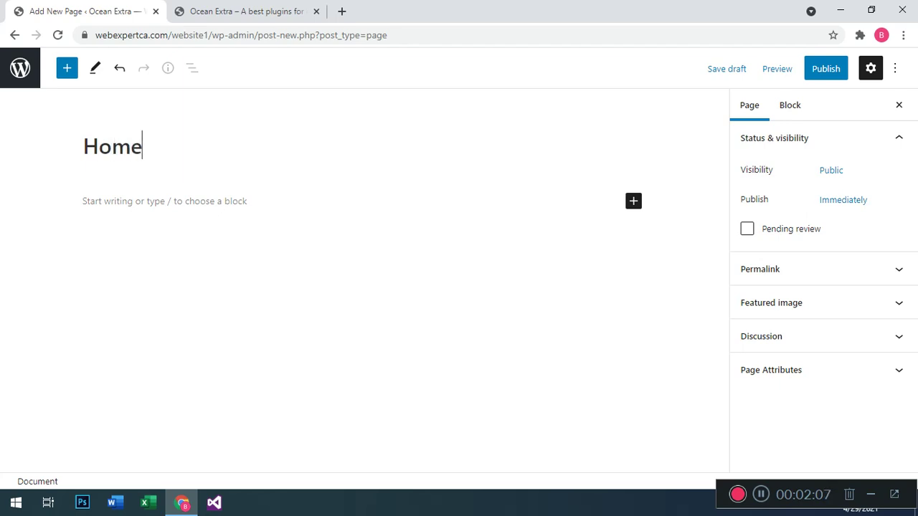
left_click(825, 68)
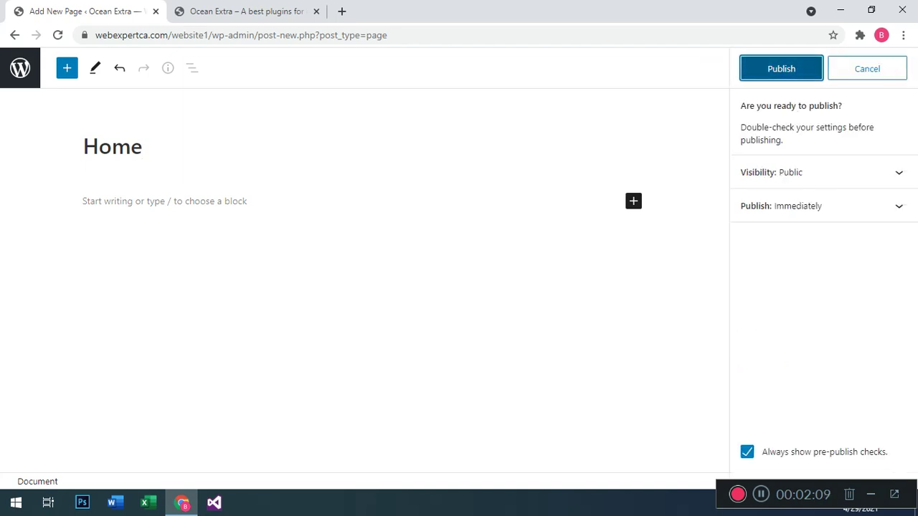
left_click(783, 69)
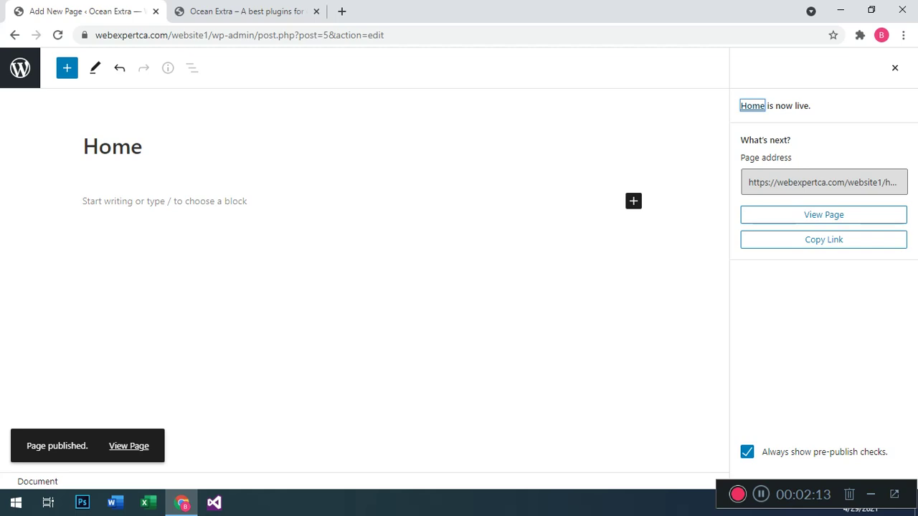
- View the published Home page, check it in the block editor, and return to the list of all pages
left_click(823, 214)
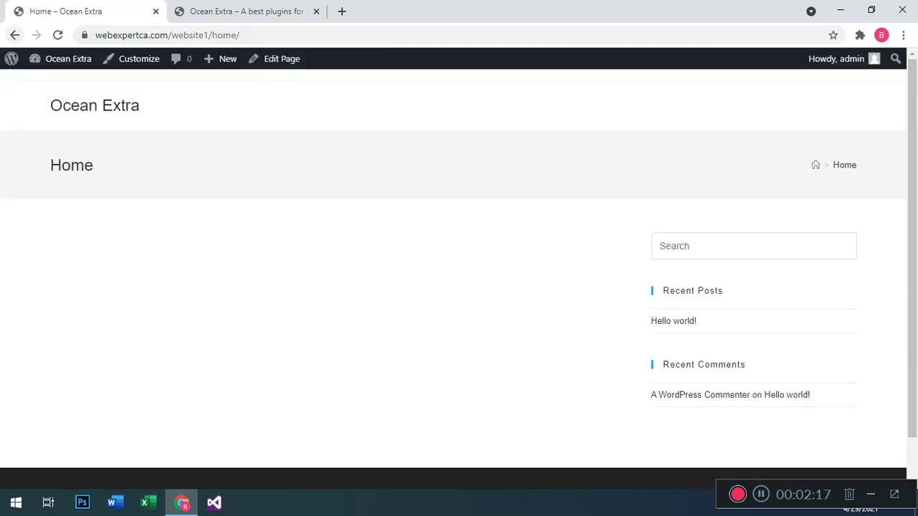
left_click(15, 34)
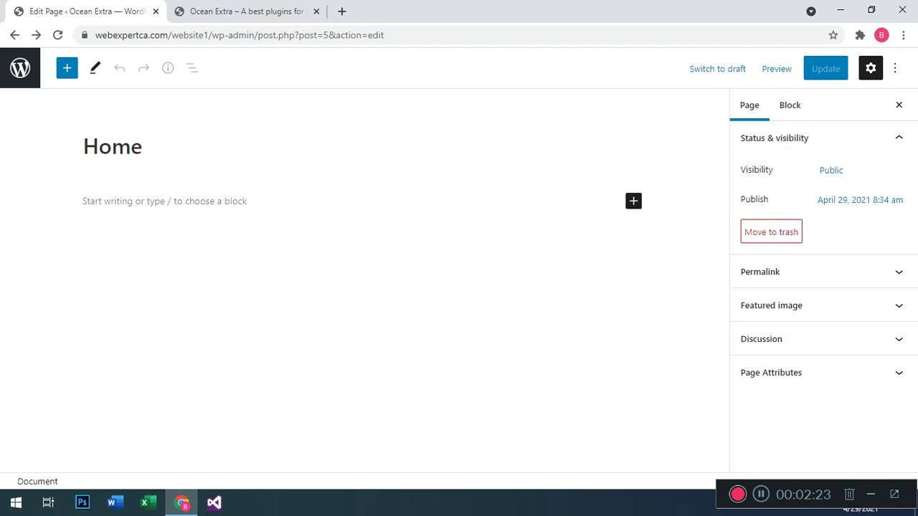
left_click(20, 68)
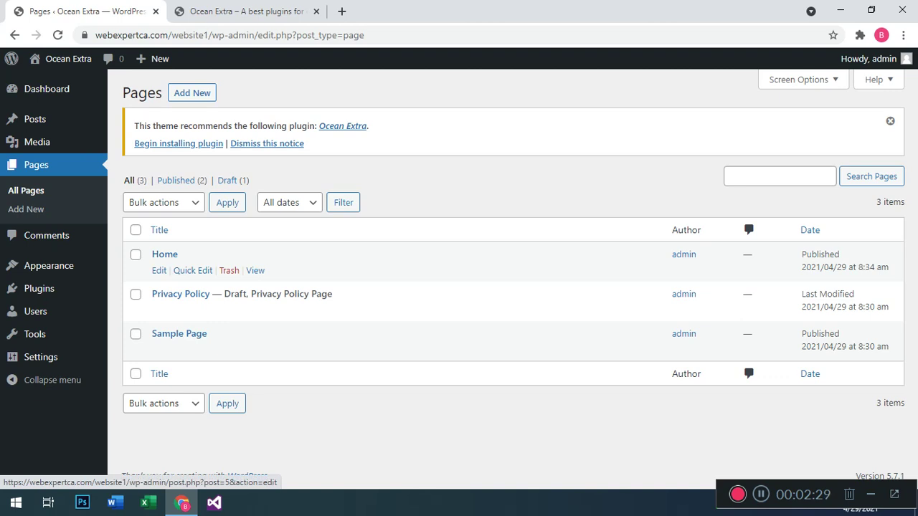
left_click(160, 270)
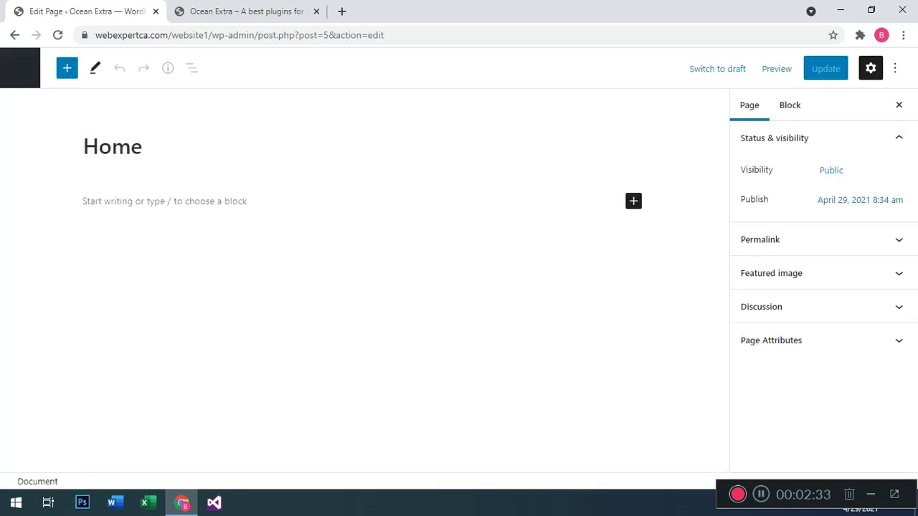
left_click(20, 68)
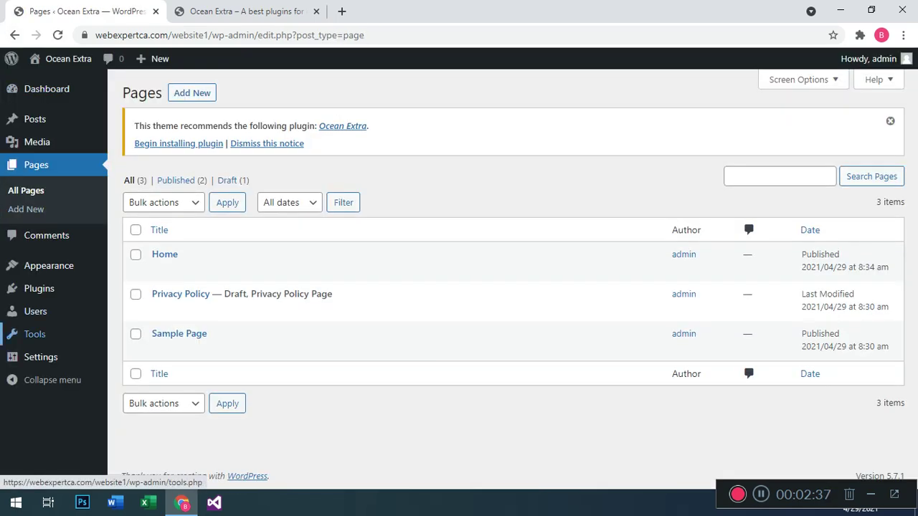
- Install the recommended Ocean Extra plugin from its details on the page for adding plugins
mouse_move(39, 289)
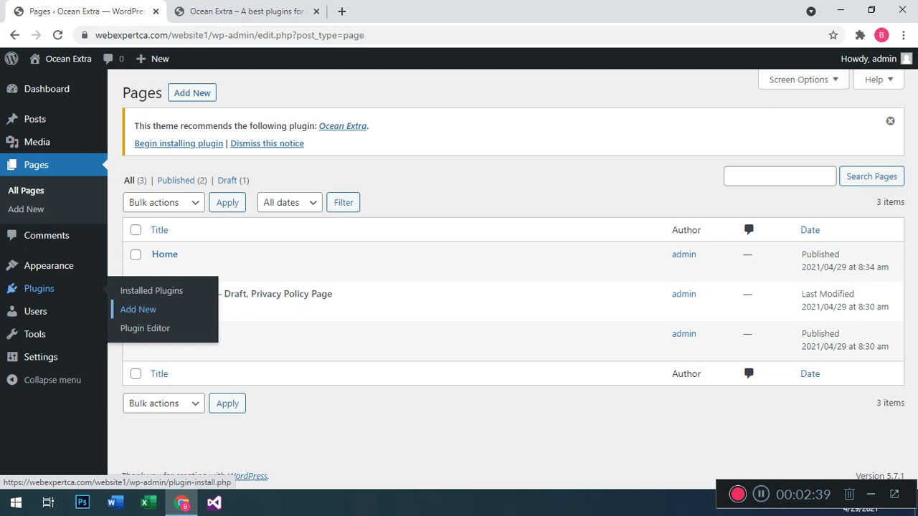
left_click(137, 309)
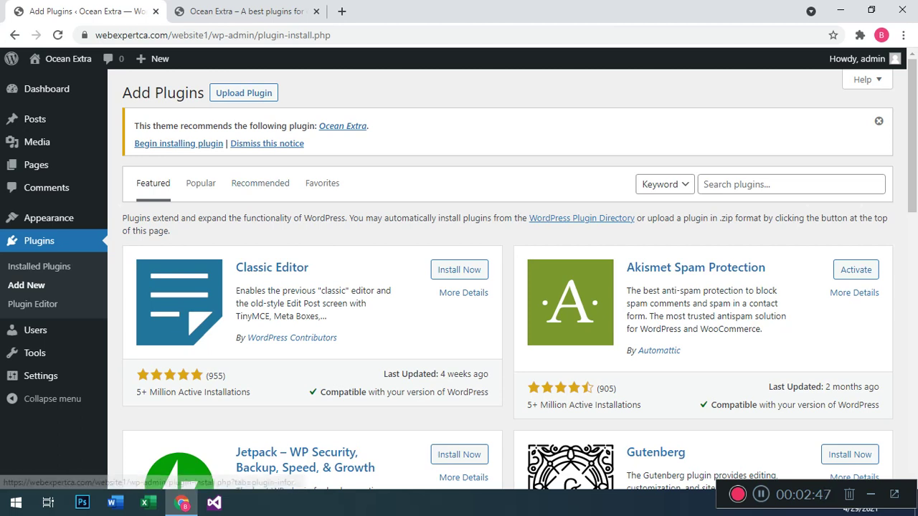
left_click(342, 126)
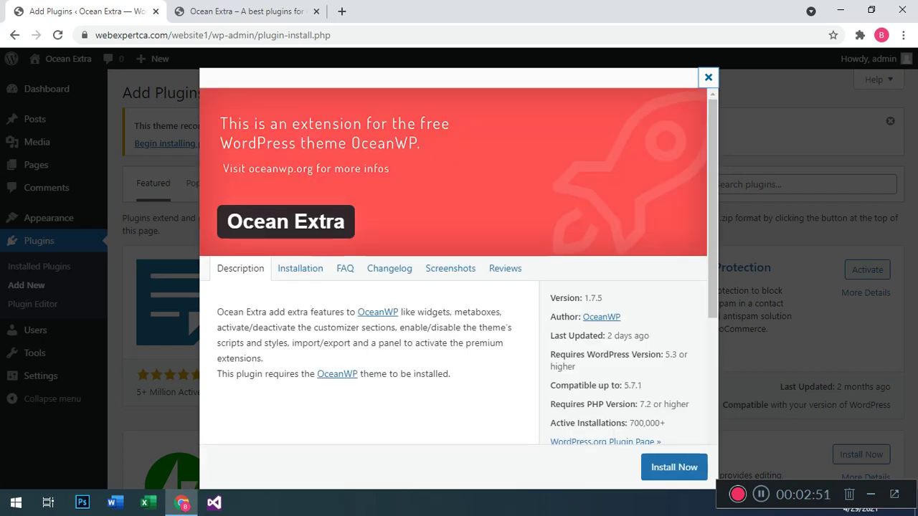
left_click(674, 467)
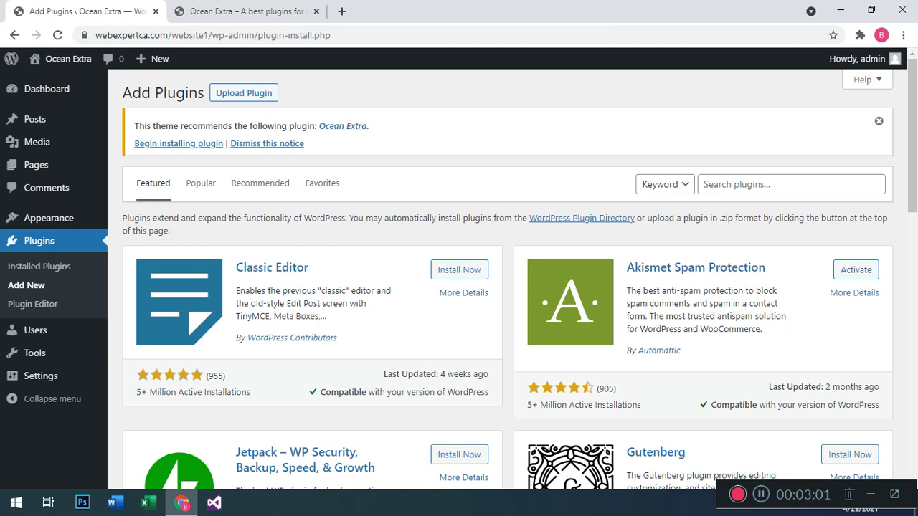
- Install and activate the Classic Editor plugin from the featured plugins
scroll(508, 275, "down", 1)
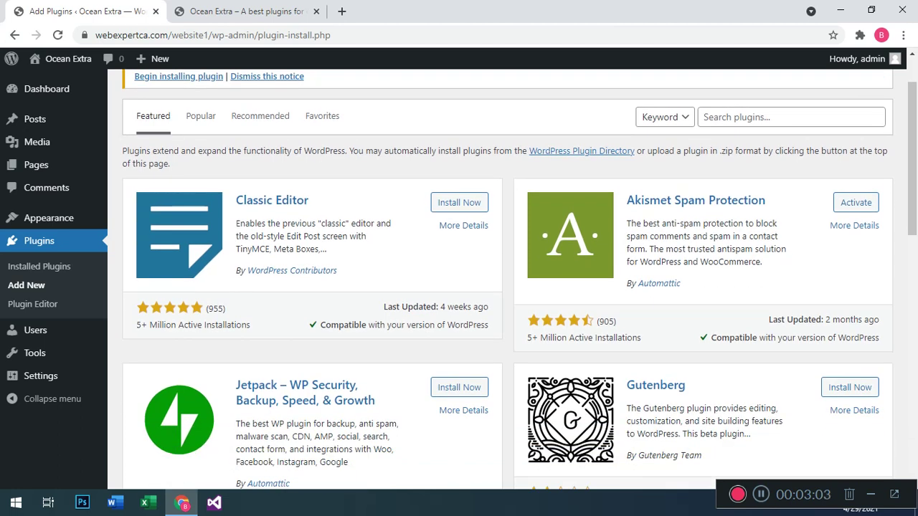
left_click(459, 203)
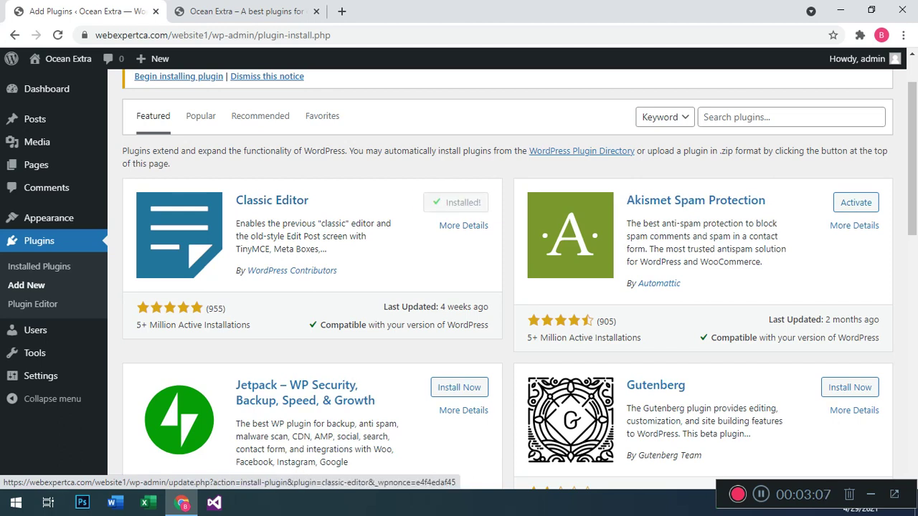
left_click(463, 202)
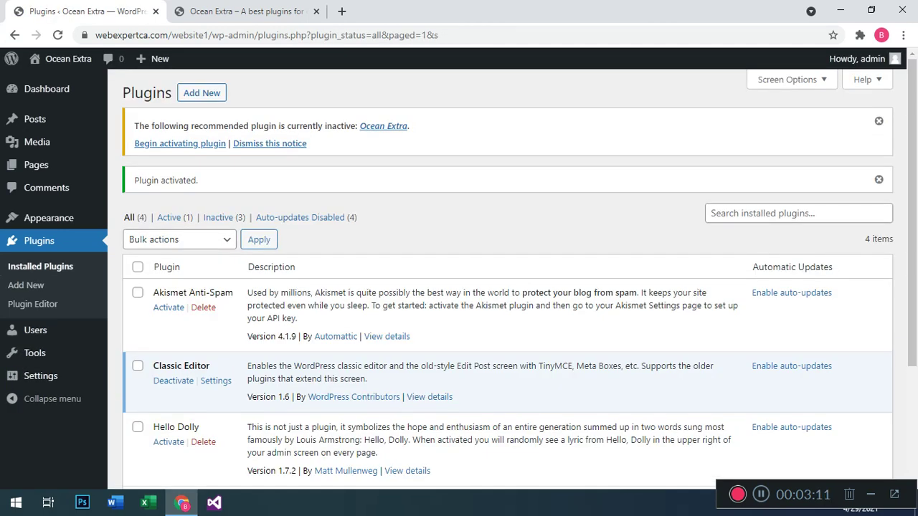
- Activate the Ocean Extra plugin in the list of installed plugins
scroll(502, 287, "down", 2)
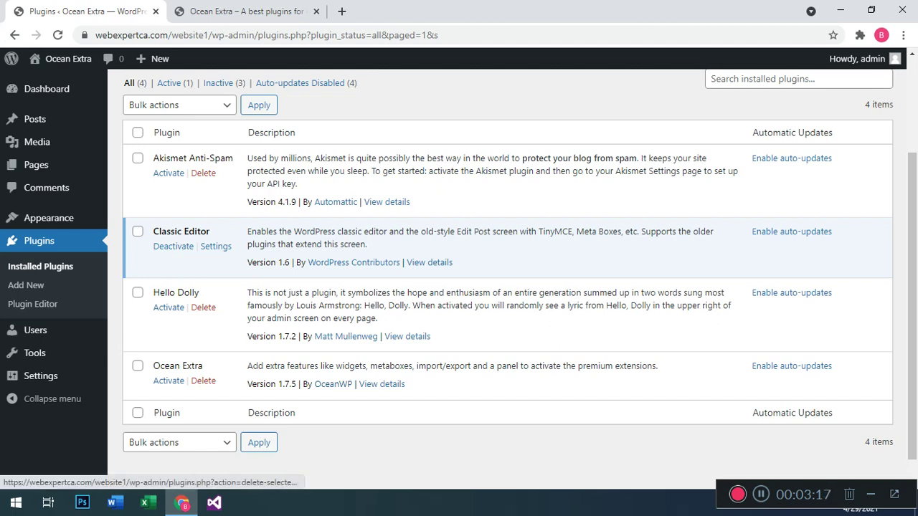
left_click(168, 380)
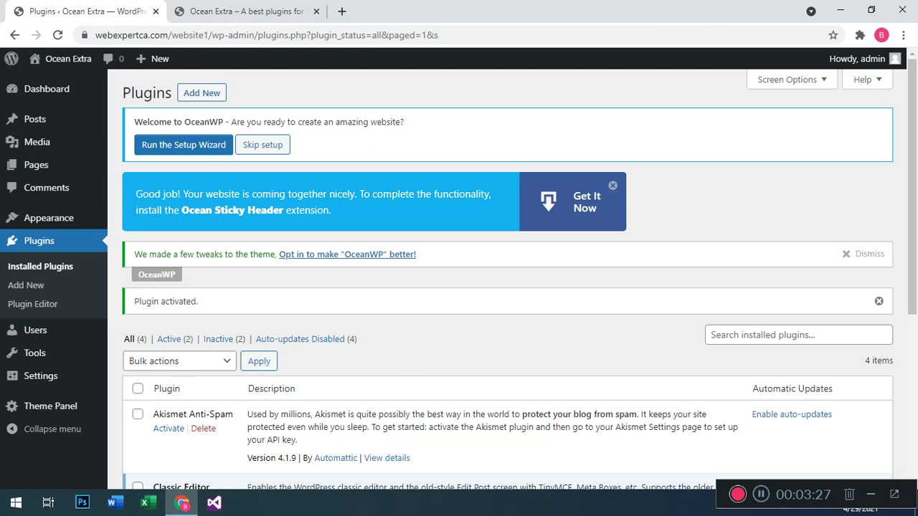
scroll(507, 287, "down", 4)
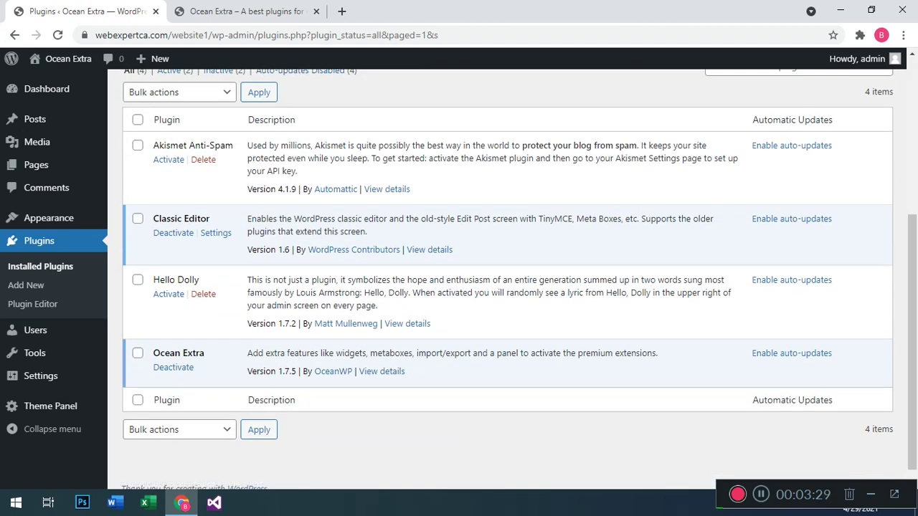
scroll(36, 330, "up", 3)
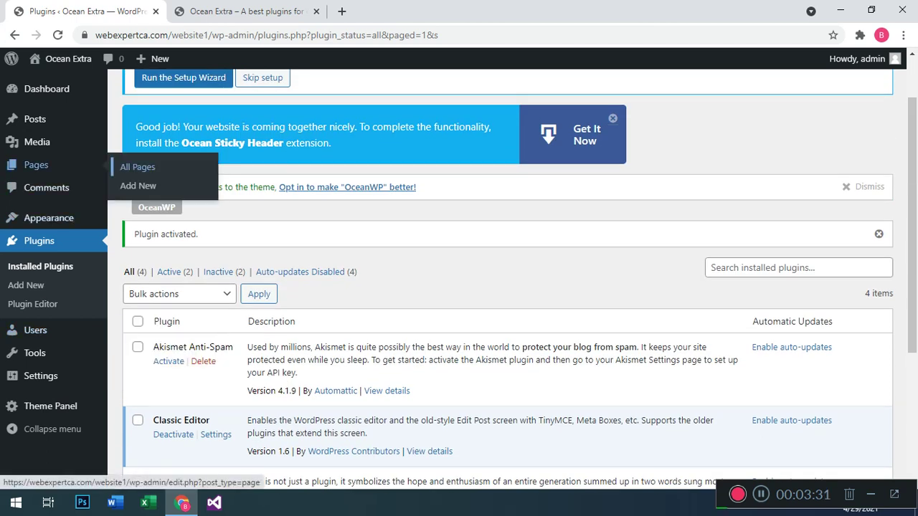
- Open the Home page for editing and skip the OceanWP setup wizard
left_click(138, 167)
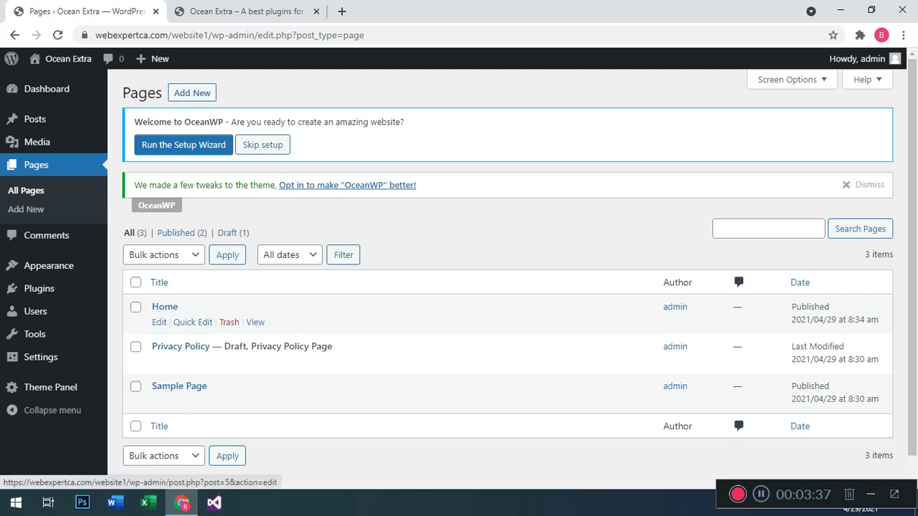
left_click(158, 322)
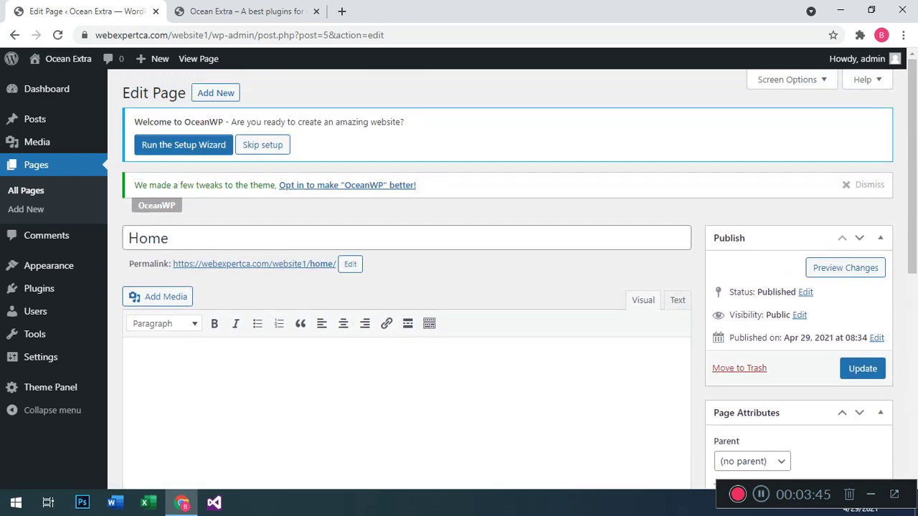
left_click(262, 144)
scroll(262, 144, "down", 5)
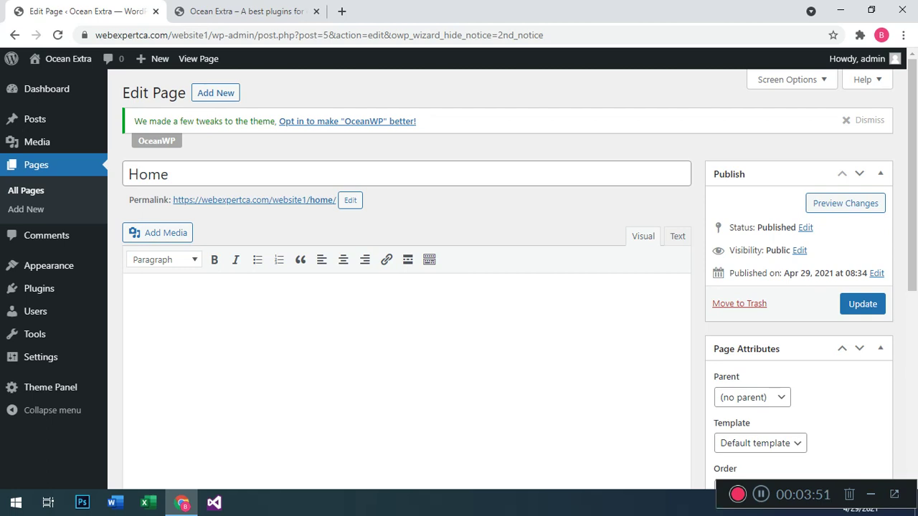
scroll(459, 286, "down", 1)
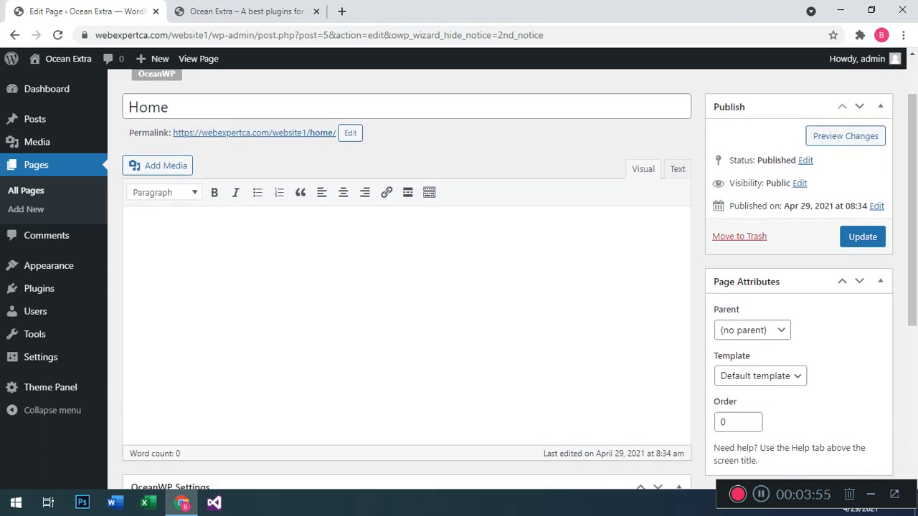
- Write "A best plugins for craeate i unique website. or a page" in the Home page's body
type("A best plugins")
type("for ")
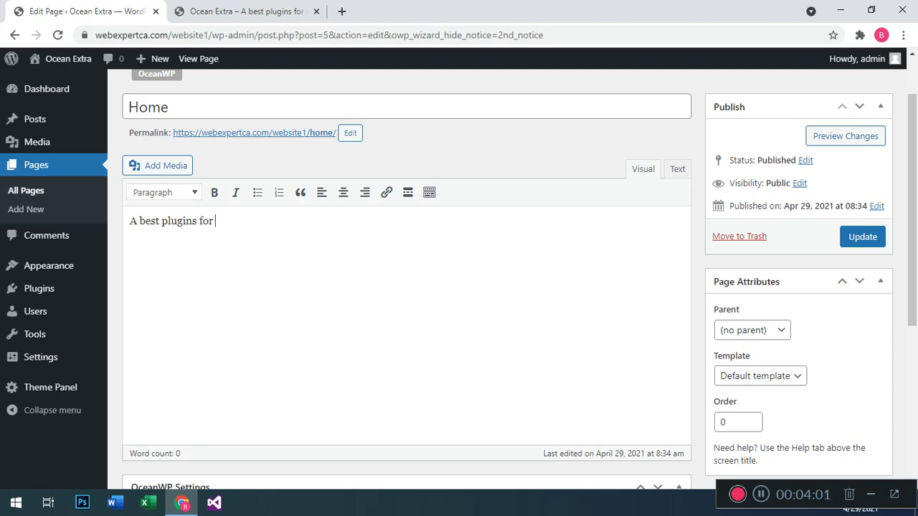
type("craeate i uniques")
key("BackSpace")
type("website")
type(". or =a")
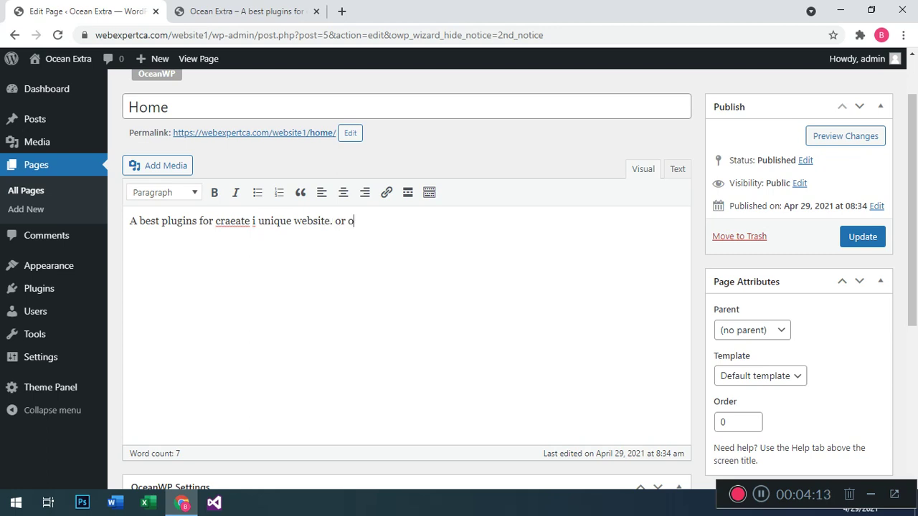
key("BackSpace")
key("BackSpace")
type("a page")
- Correct the misspelled word "craeate" to "create" and end the body text with a period
right_click(235, 224)
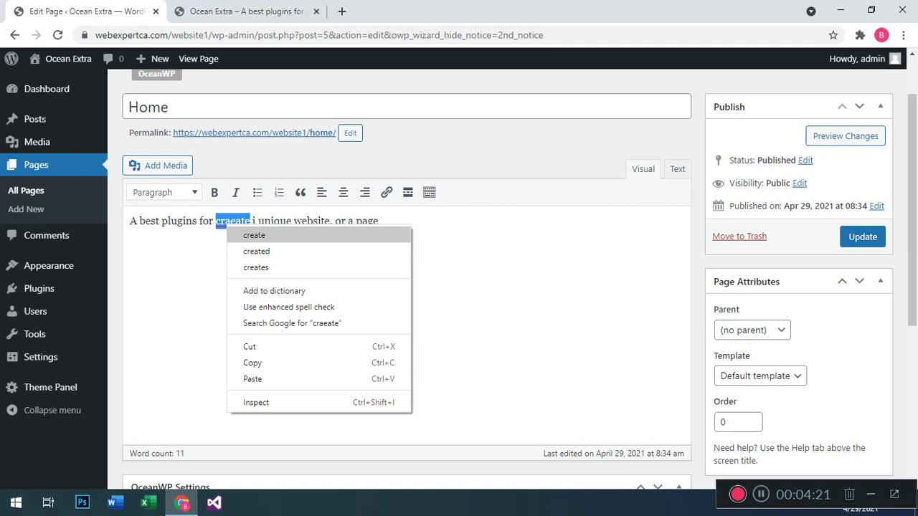
left_click(251, 235)
left_click(274, 222)
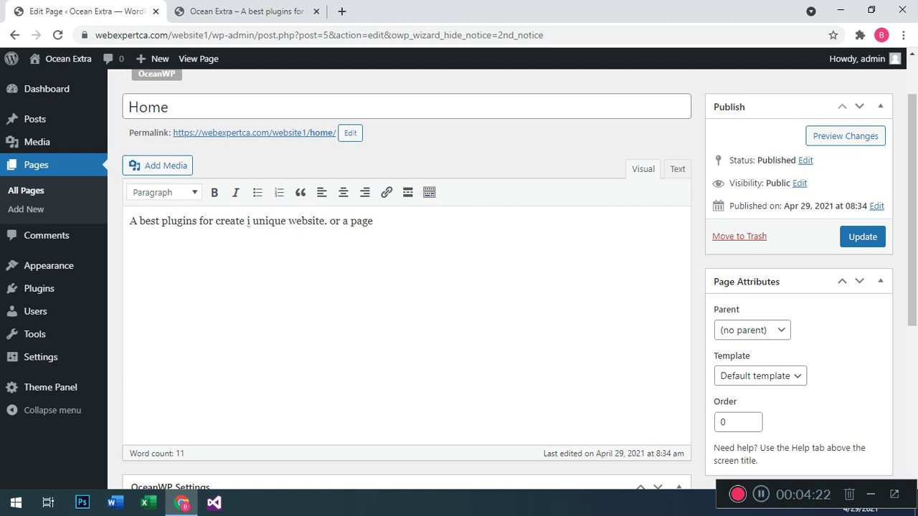
type(".")
- Format the whole body sentence as a bold, centered Heading 2
left_click_drag(377, 221, 129, 221)
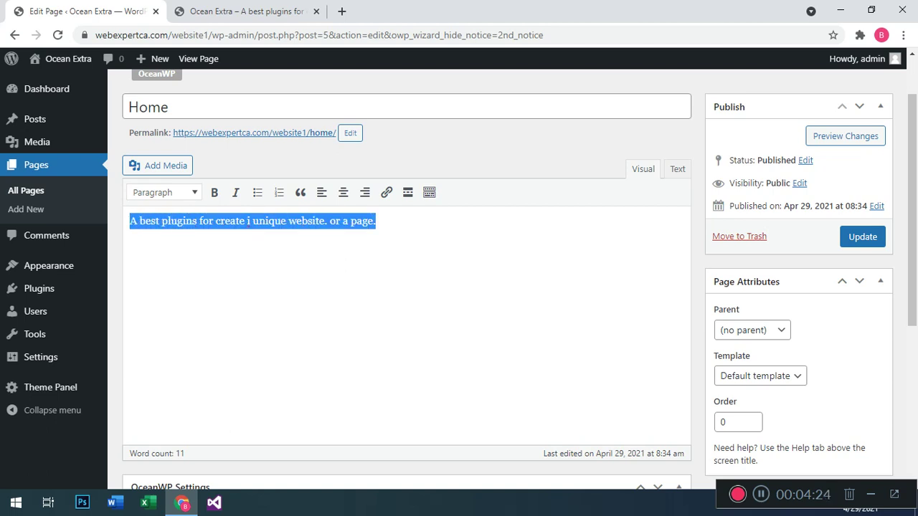
left_click(163, 192)
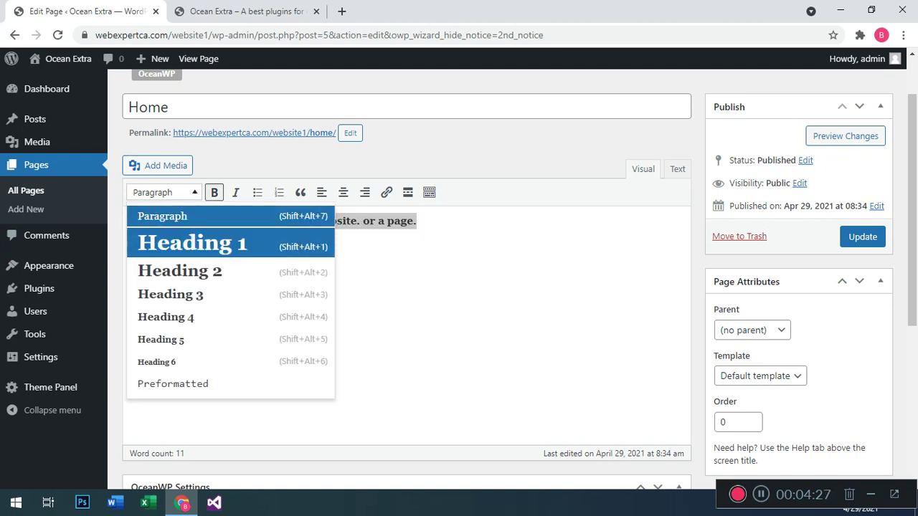
left_click(181, 271)
left_click(343, 192)
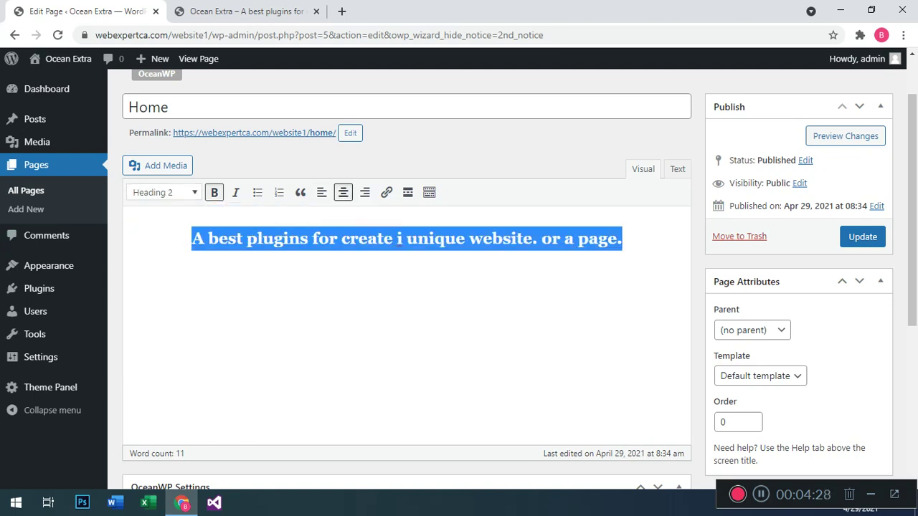
- Compare with the site's front page and set the Home page's OceanWP content layout to Left Sidebar
scroll(406, 280, "down", 3)
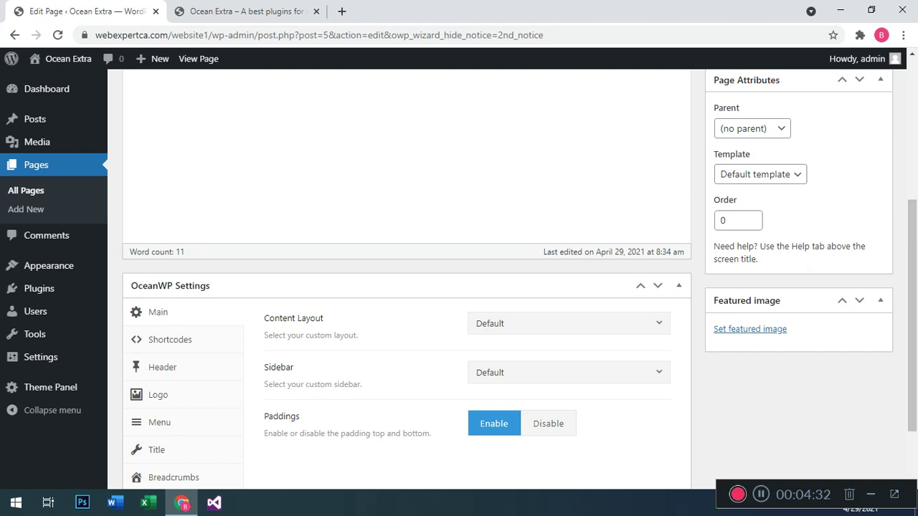
scroll(405, 280, "down", 2)
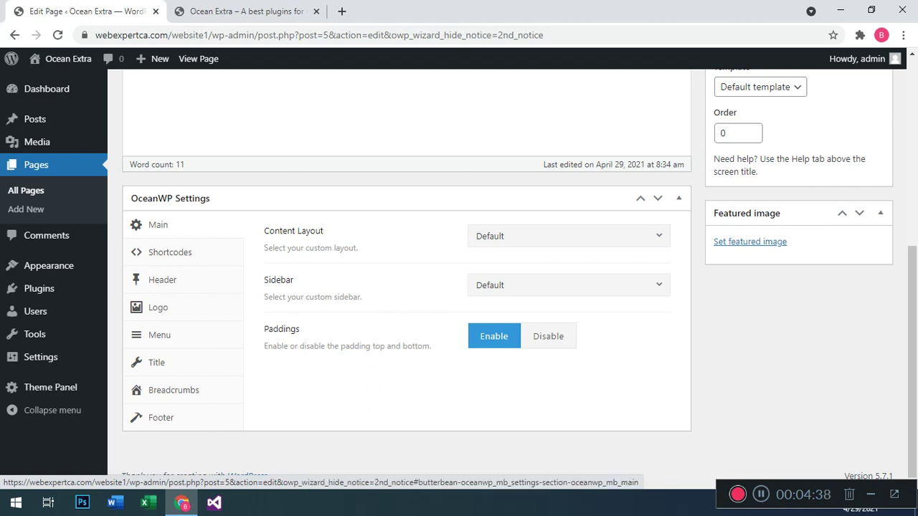
left_click(569, 236)
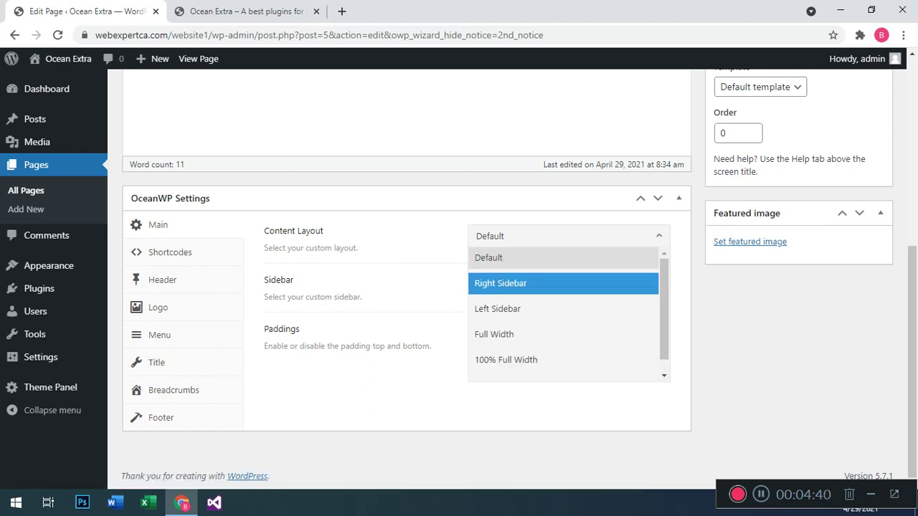
key("ctrl+Tab")
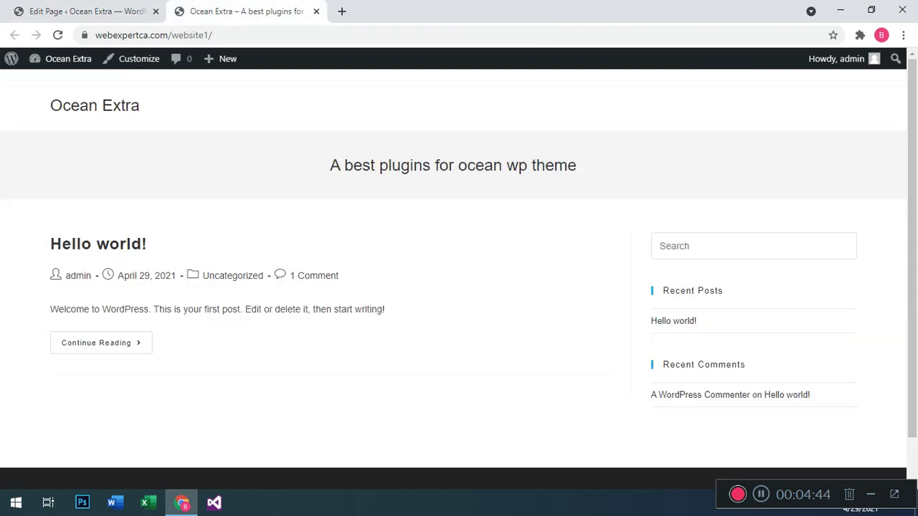
key("ctrl+Tab")
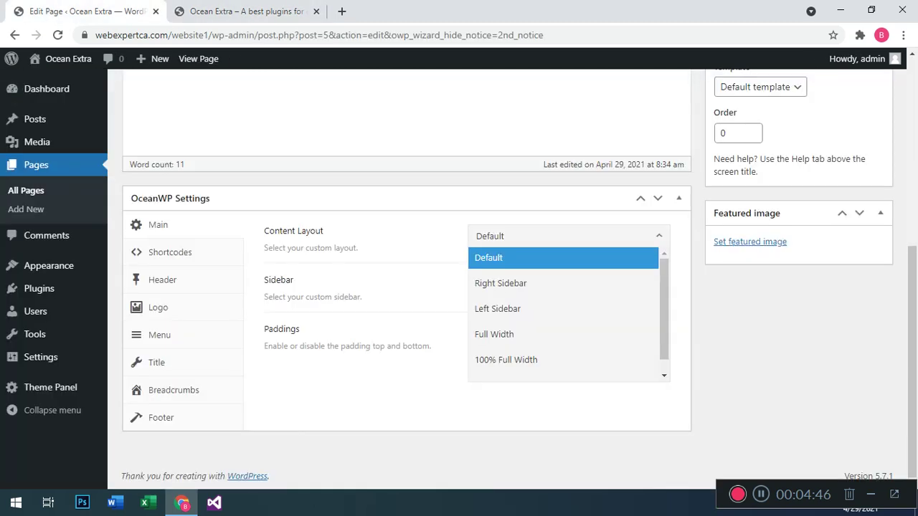
key("Down")
key("Down")
key("Return")
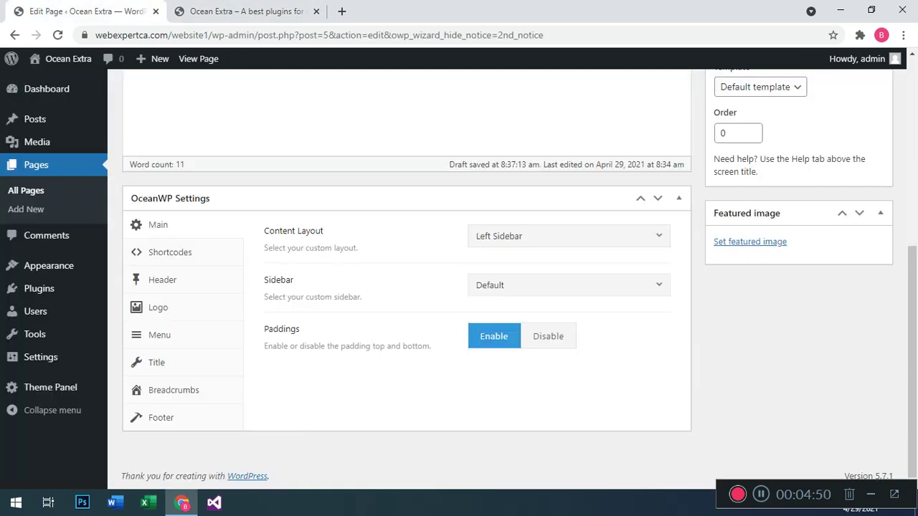
- Update the Home page and reload the site's front page to check the sidebar layout
scroll(407, 280, "up", 3)
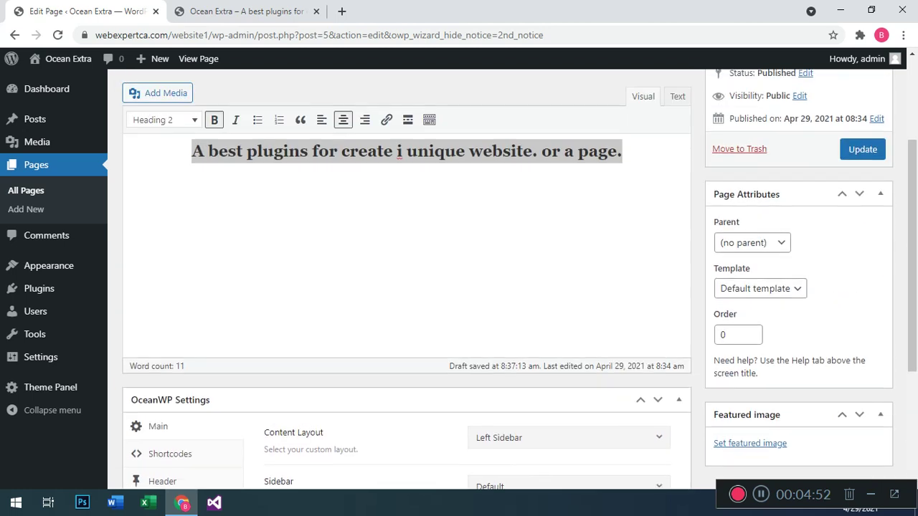
left_click(863, 150)
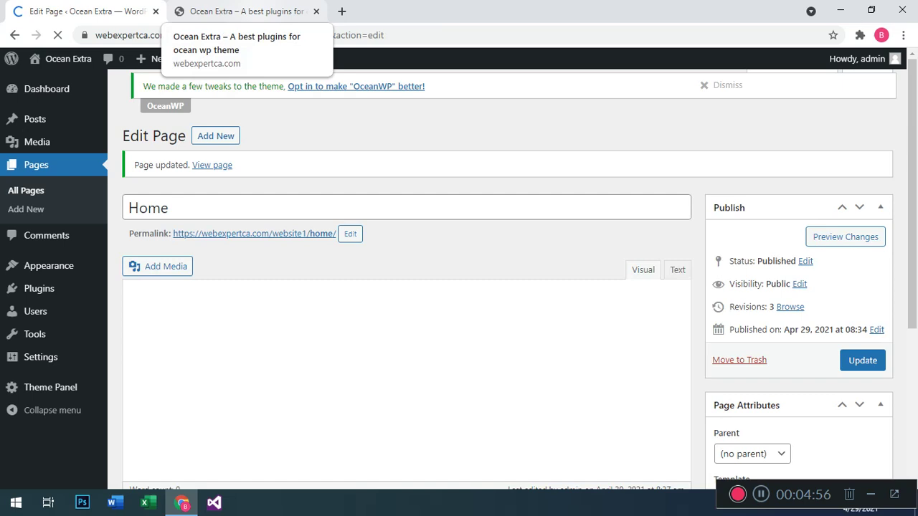
left_click(236, 11)
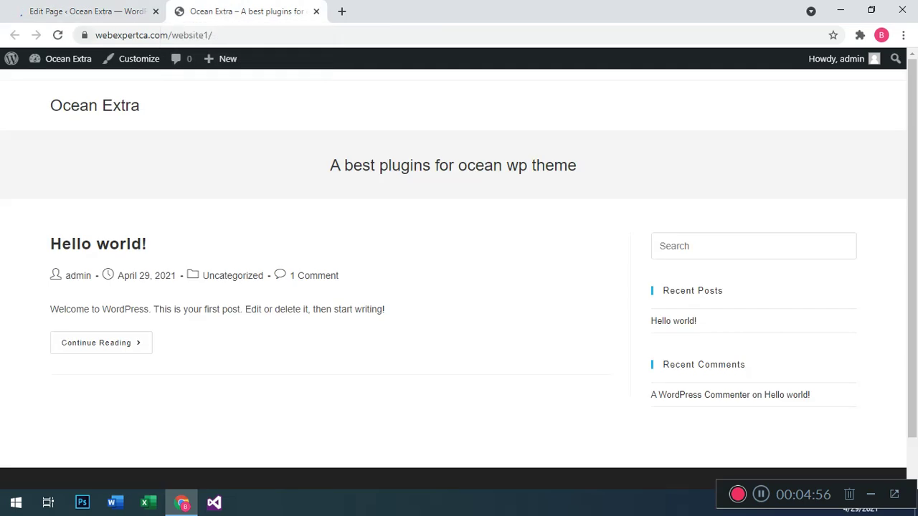
left_click(57, 34)
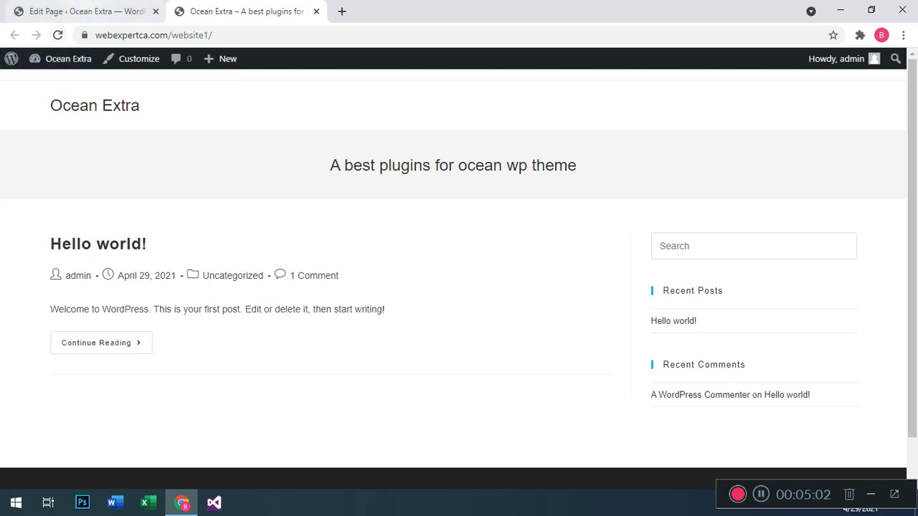
- Return to editing the Home page and set its OceanWP content layout to Right Sidebar, keeping the sidebar option at Default
left_click(86, 11)
scroll(760, 287, "down", 4)
scroll(760, 287, "up", 1)
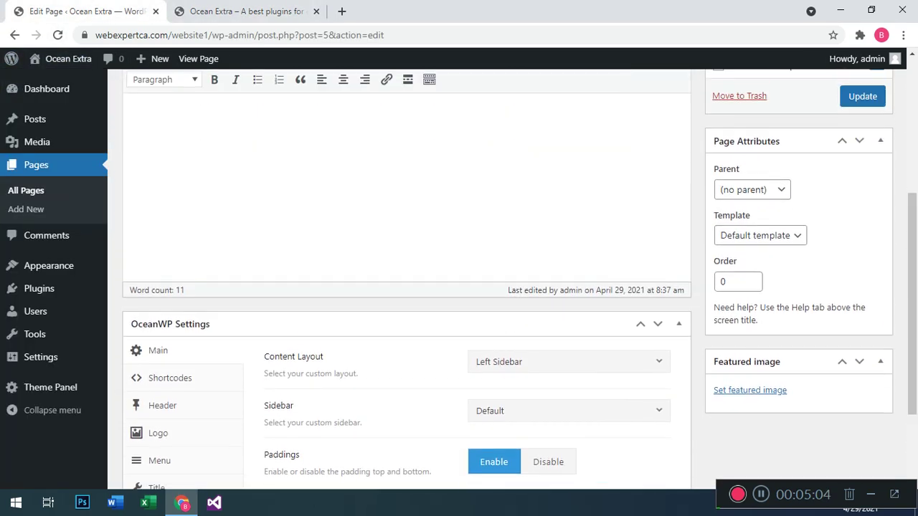
left_click(760, 244)
key("Escape")
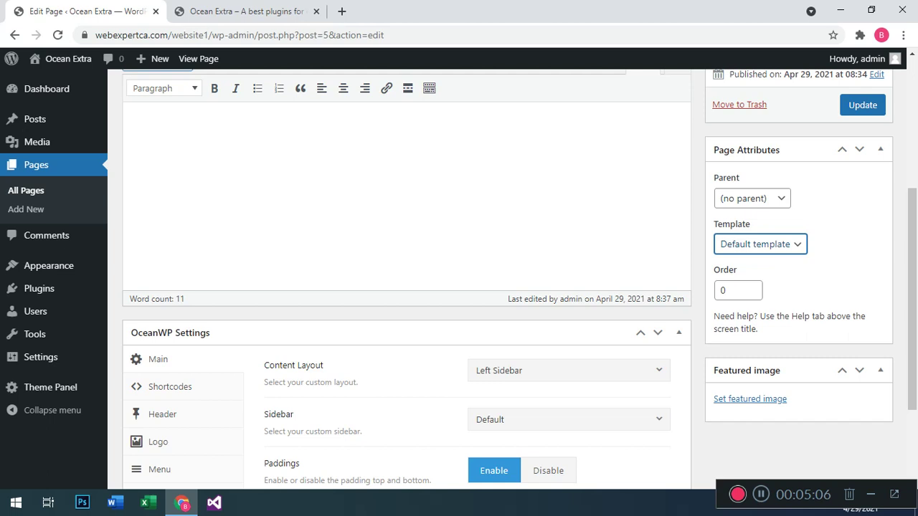
scroll(406, 287, "down", 2)
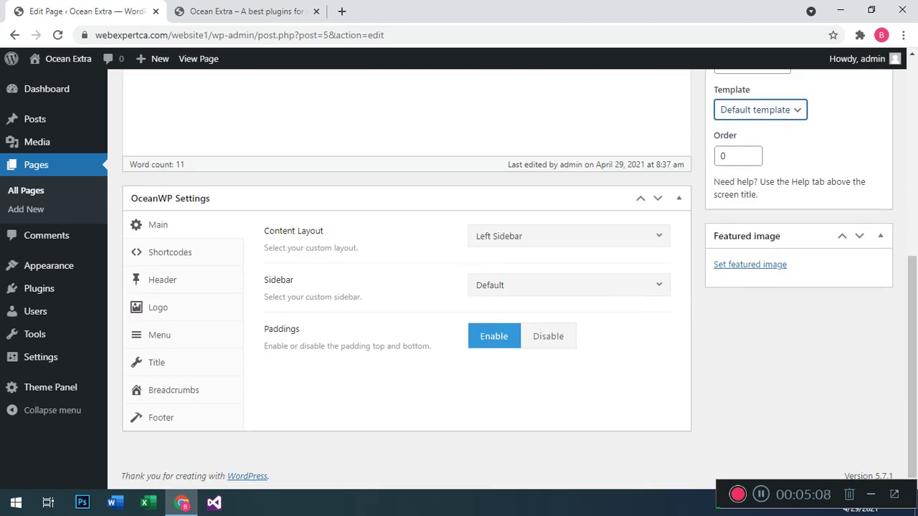
left_click(568, 286)
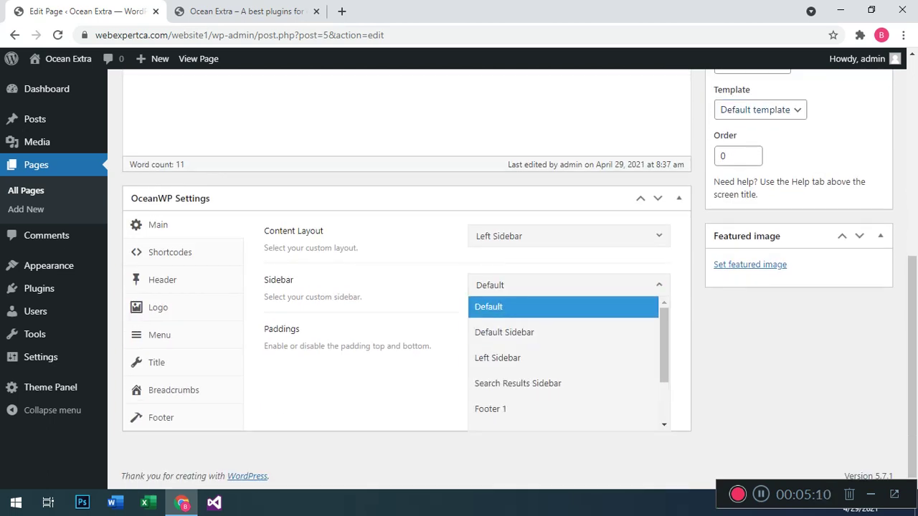
left_click(569, 236)
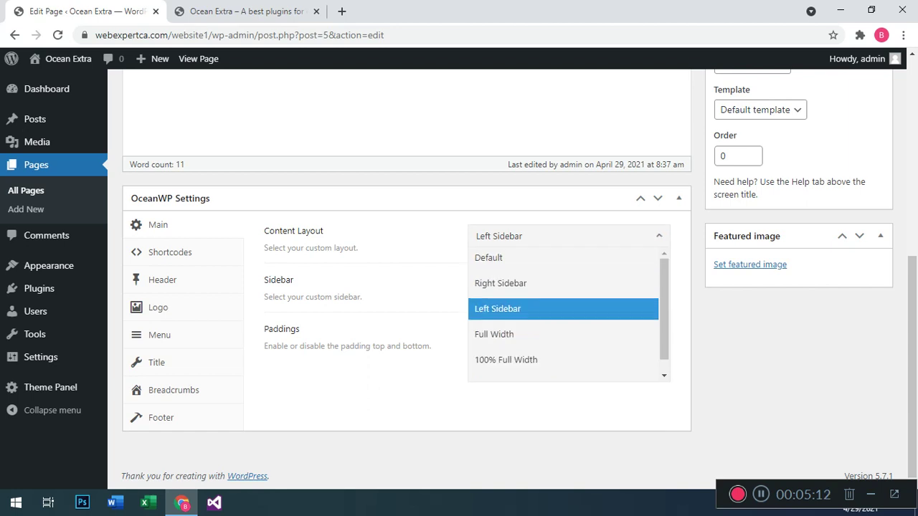
key("Down")
key("Up")
key("Up")
key("Return")
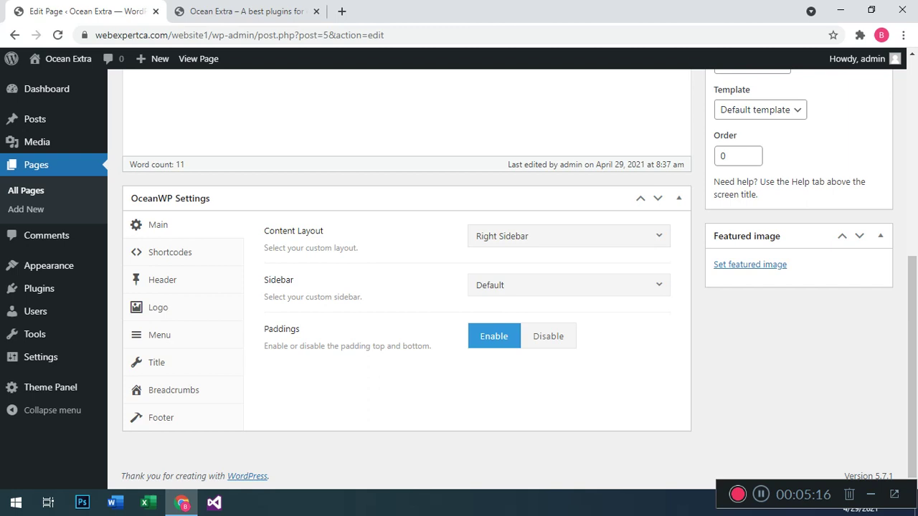
- Save the Home page with its Right Sidebar layout and reload the front page to check it
scroll(507, 280, "up", 3)
left_click(863, 172)
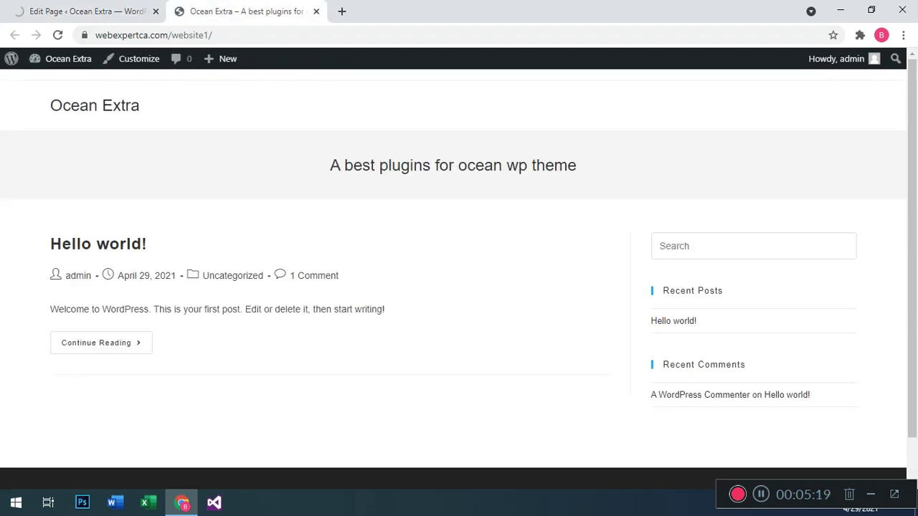
left_click(243, 12)
left_click(58, 35)
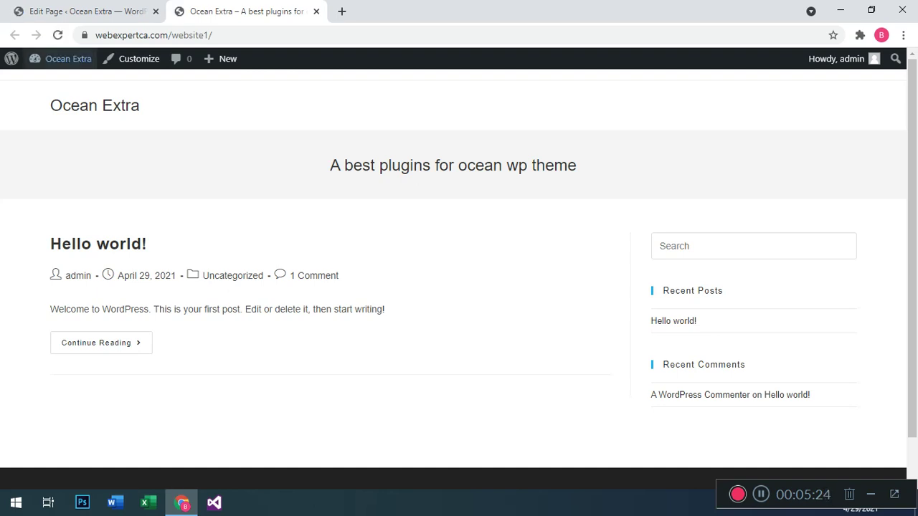
left_click(58, 35)
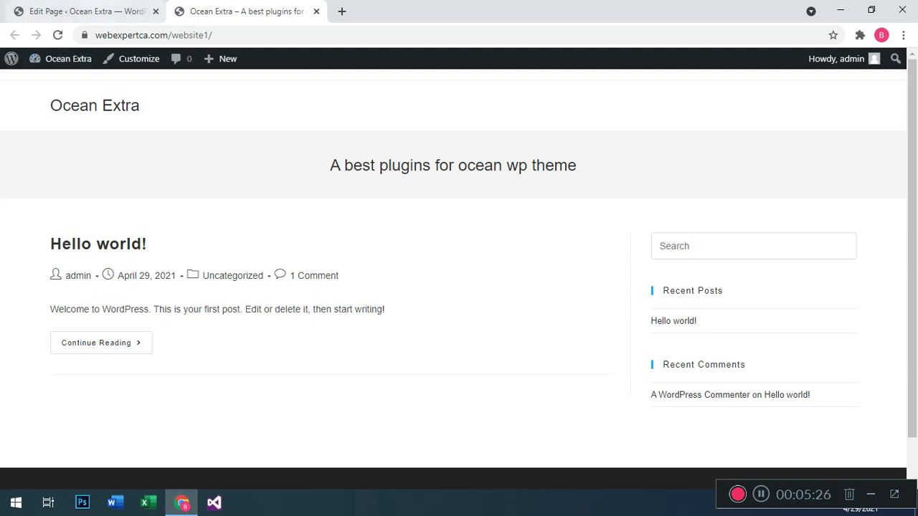
- Examine the available shortcode fields in the Home page's OceanWP settings
left_click(87, 12)
scroll(406, 280, "down", 5)
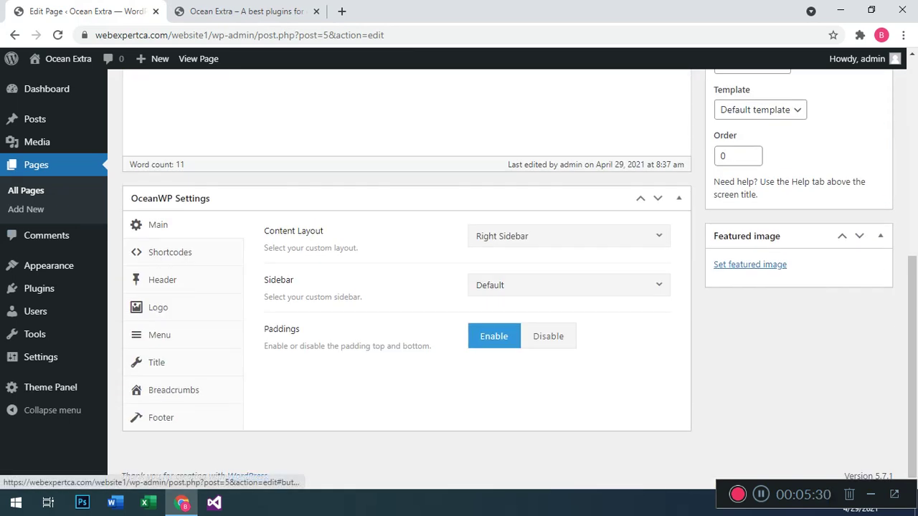
left_click(170, 253)
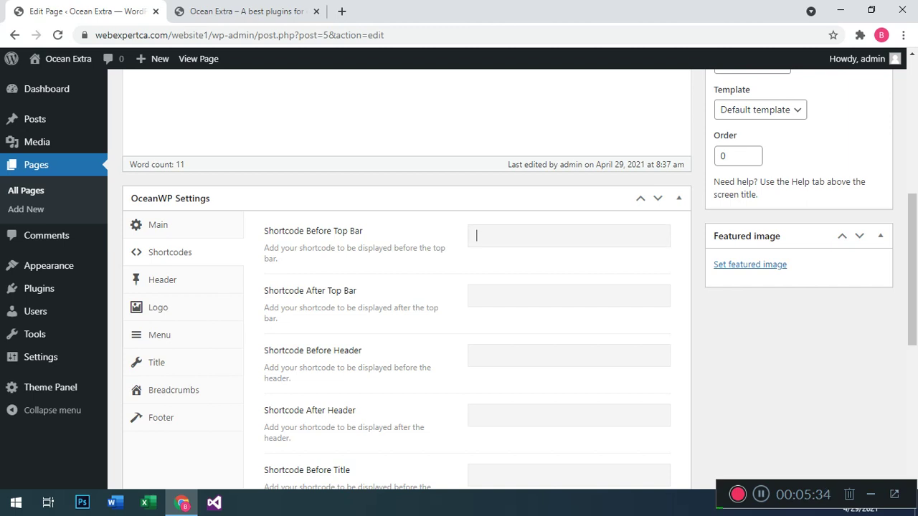
left_click(569, 356)
scroll(568, 356, "down", 3)
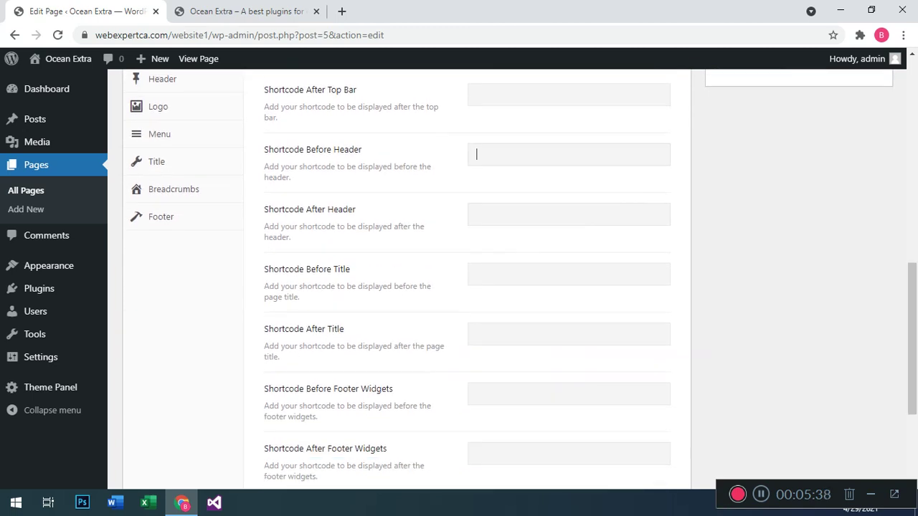
scroll(569, 287, "down", 3)
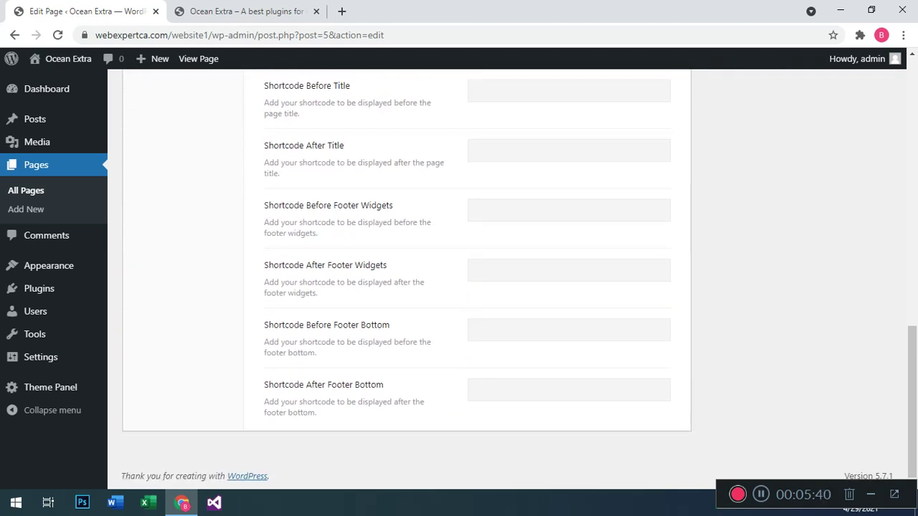
scroll(519, 285, "up", 5)
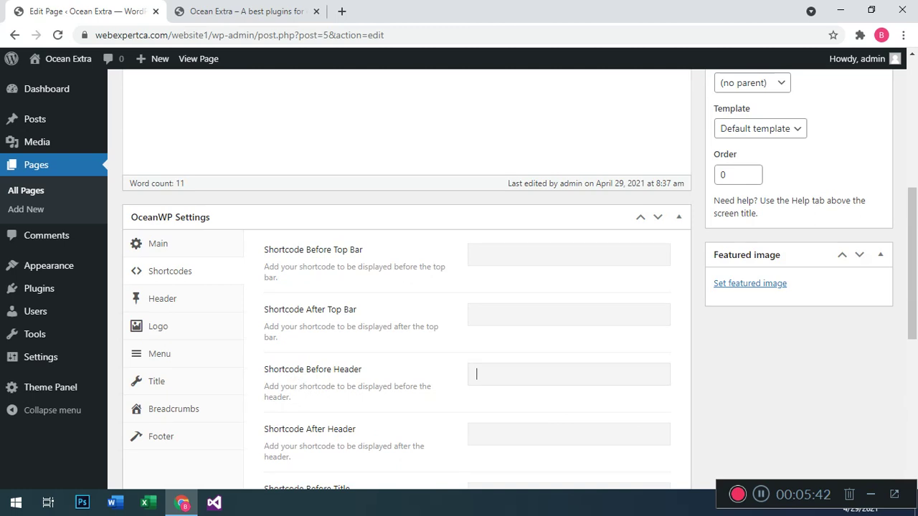
- Enable both the top bar and the header display in the Home page's OceanWP header settings
left_click(162, 298)
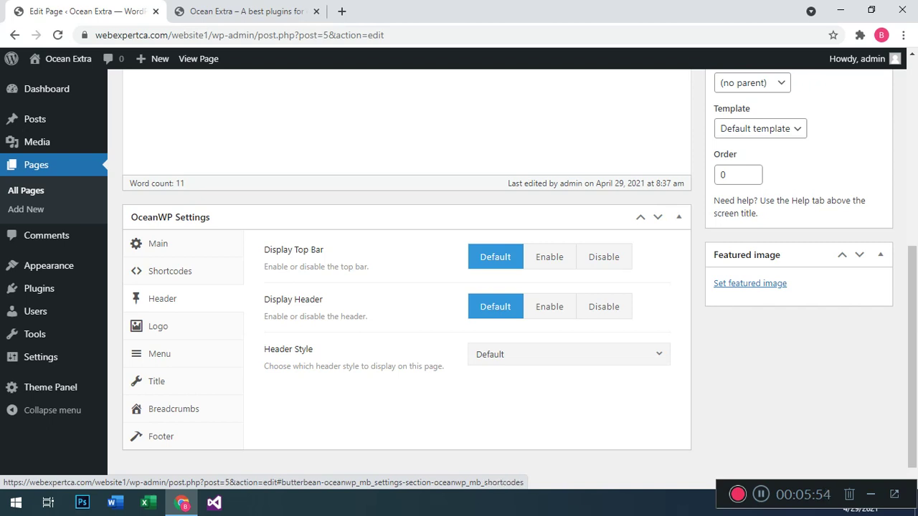
left_click(550, 257)
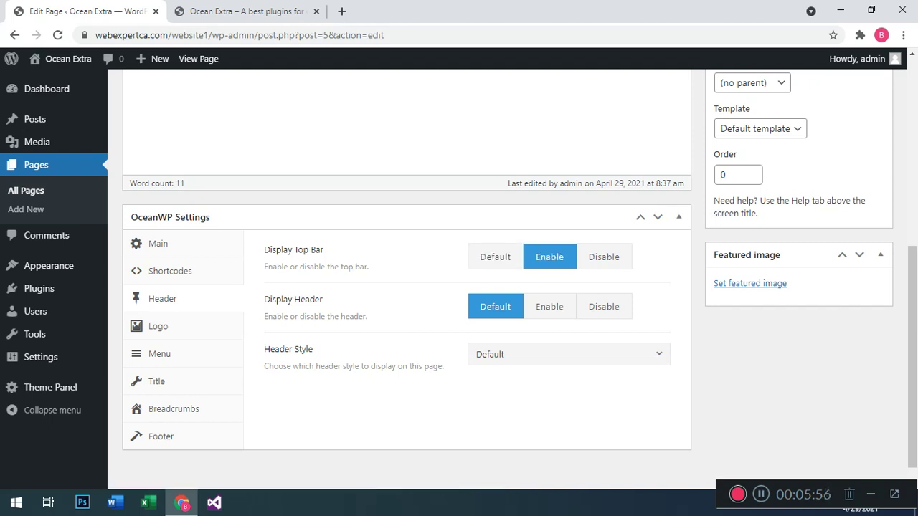
left_click(550, 306)
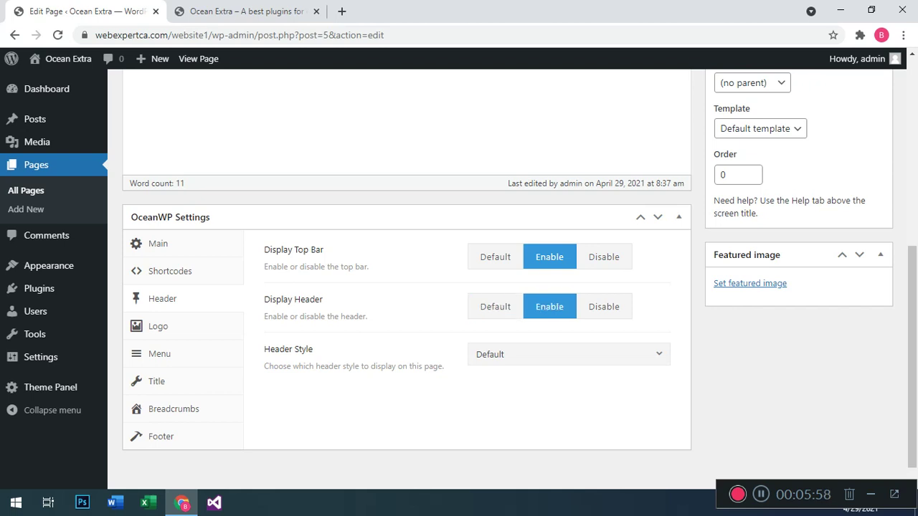
scroll(406, 280, "up", 2)
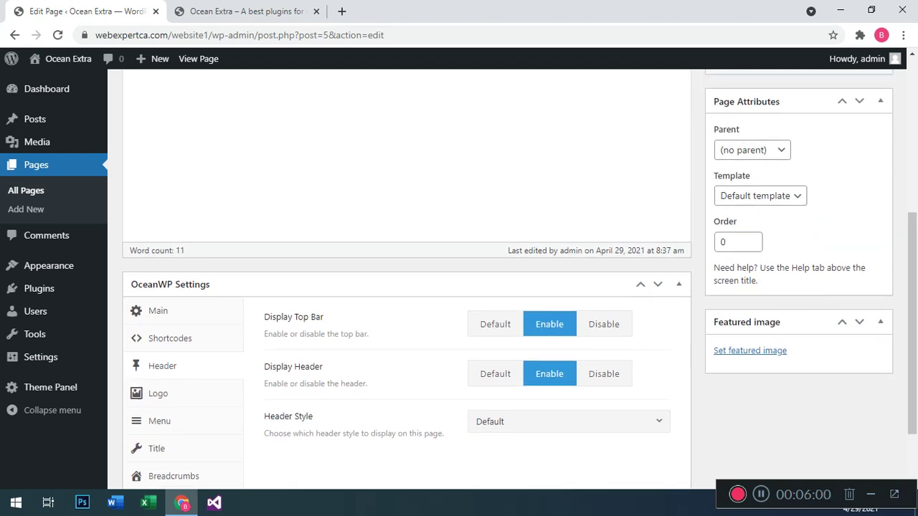
- Examine the logo and menu options in the Home page's OceanWP settings
scroll(406, 279, "down", 1)
scroll(406, 280, "down", 1)
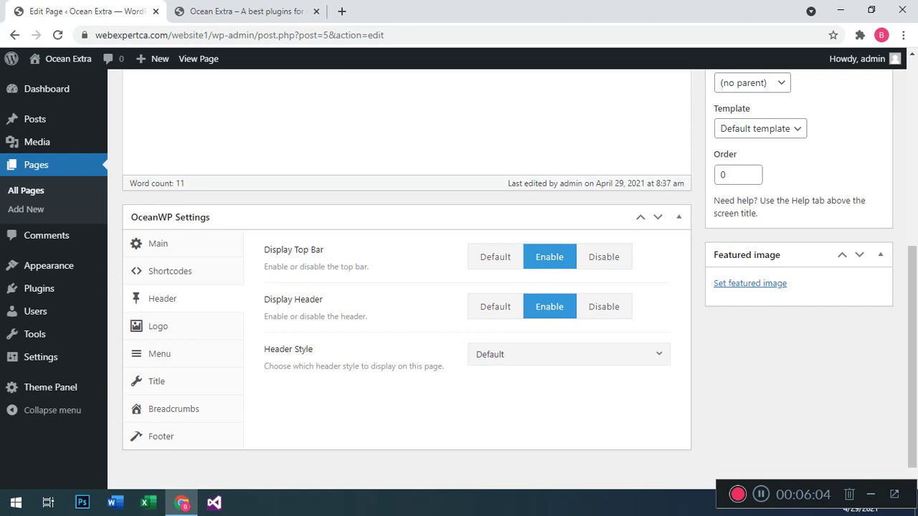
left_click(158, 327)
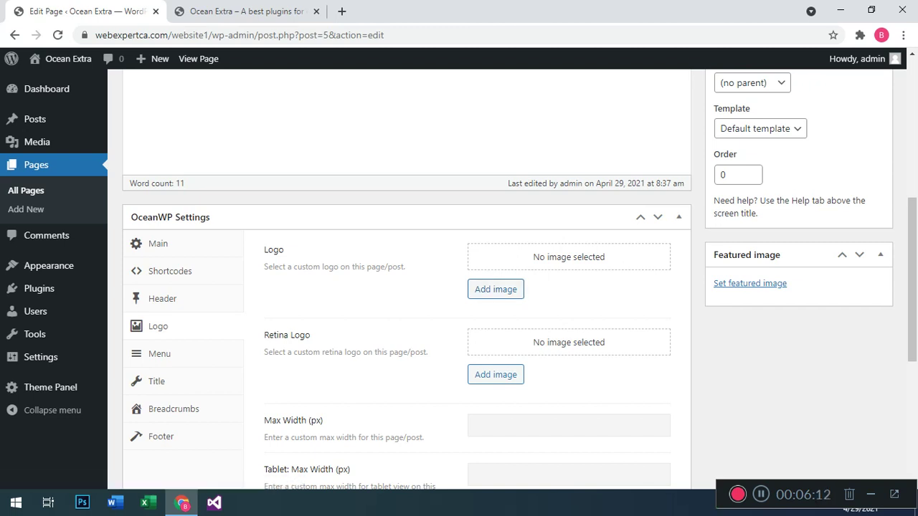
scroll(406, 286, "down", 1)
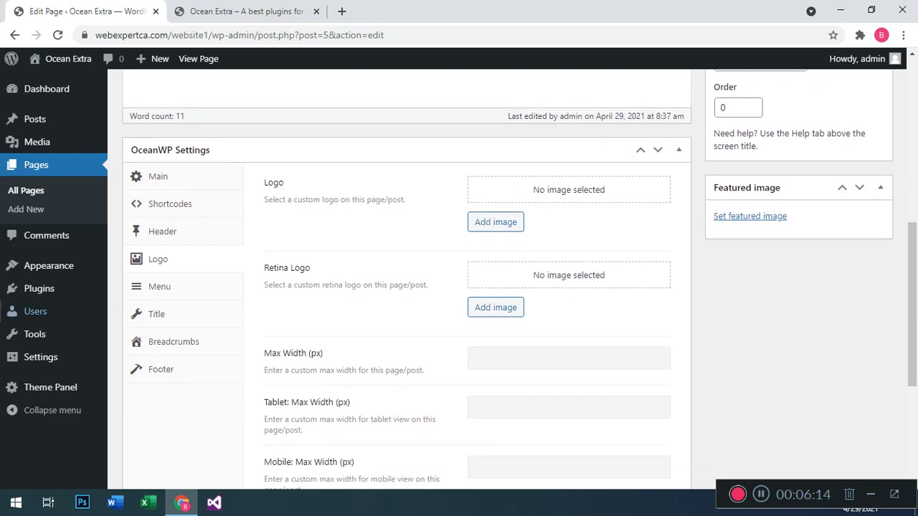
left_click(159, 286)
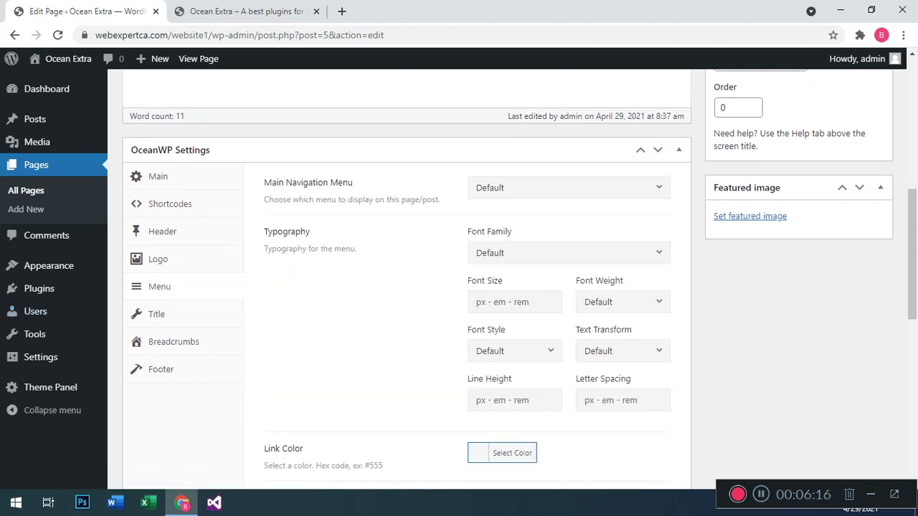
scroll(406, 287, "down", 5)
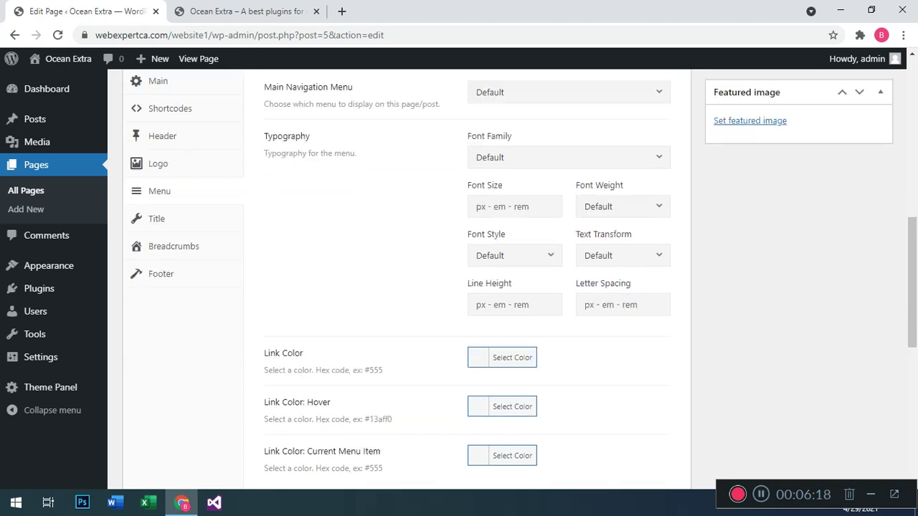
scroll(406, 287, "down", 3)
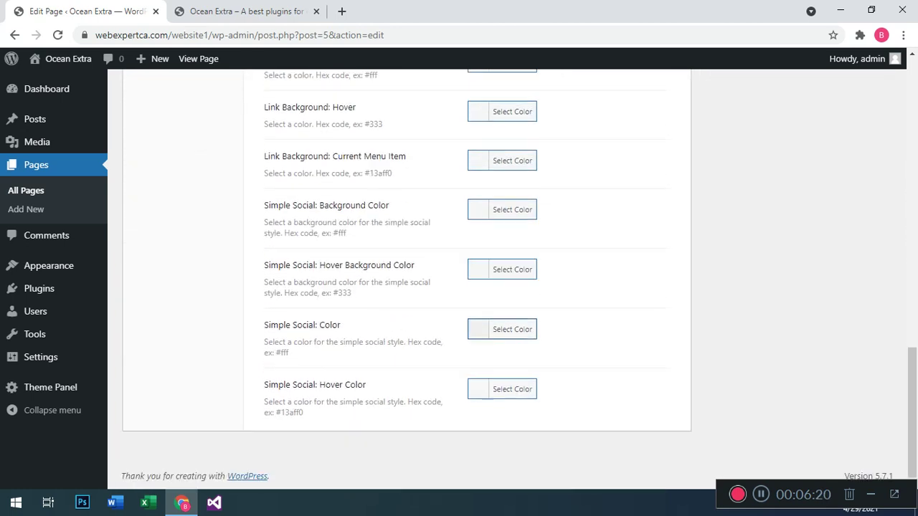
scroll(406, 287, "up", 7)
- Enable the page title and heading display in the Home page's OceanWP title settings and update the page
left_click(156, 247)
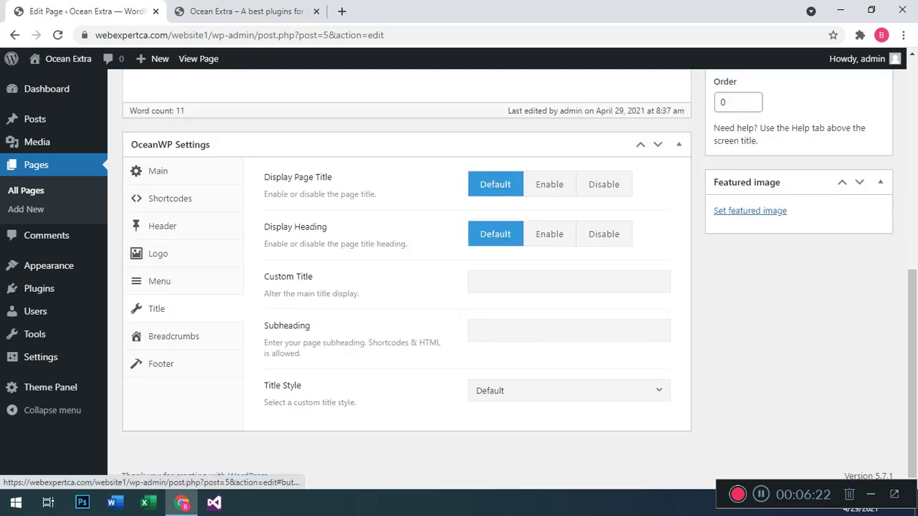
scroll(406, 287, "up", 1)
left_click(246, 12)
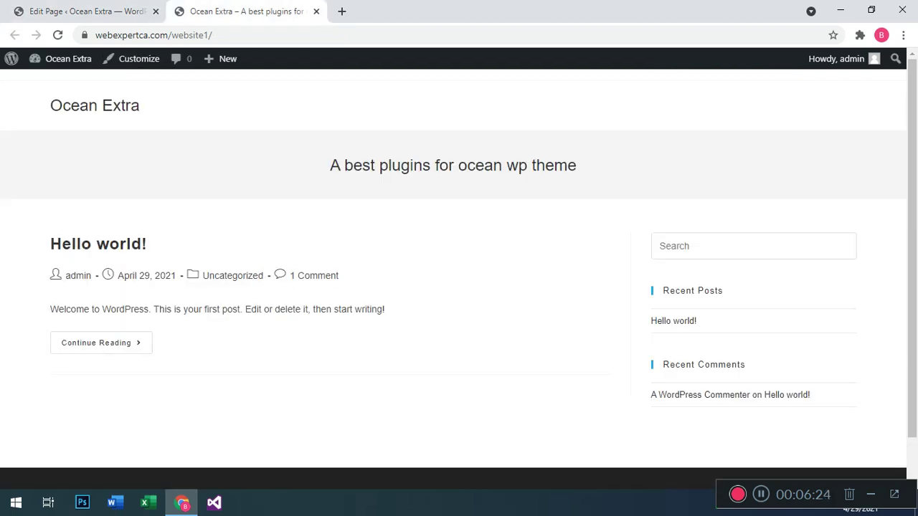
key("ctrl+shift+Tab")
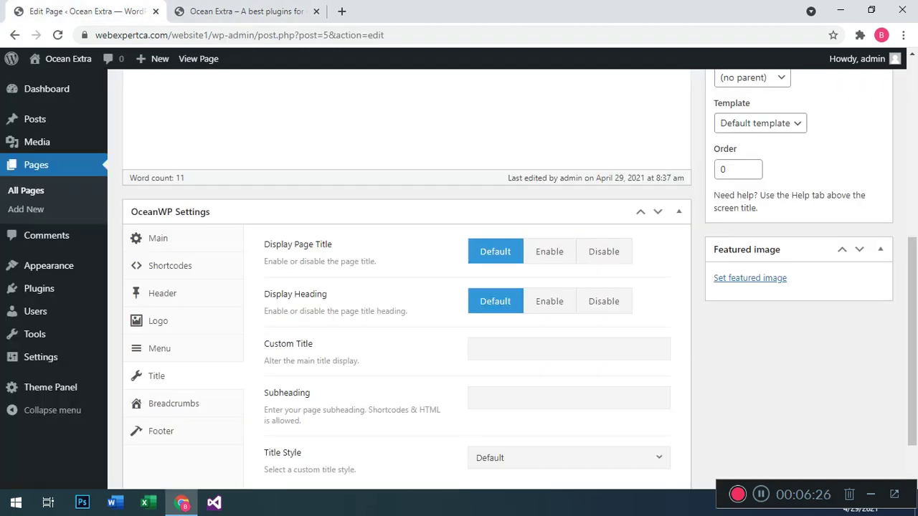
left_click(550, 251)
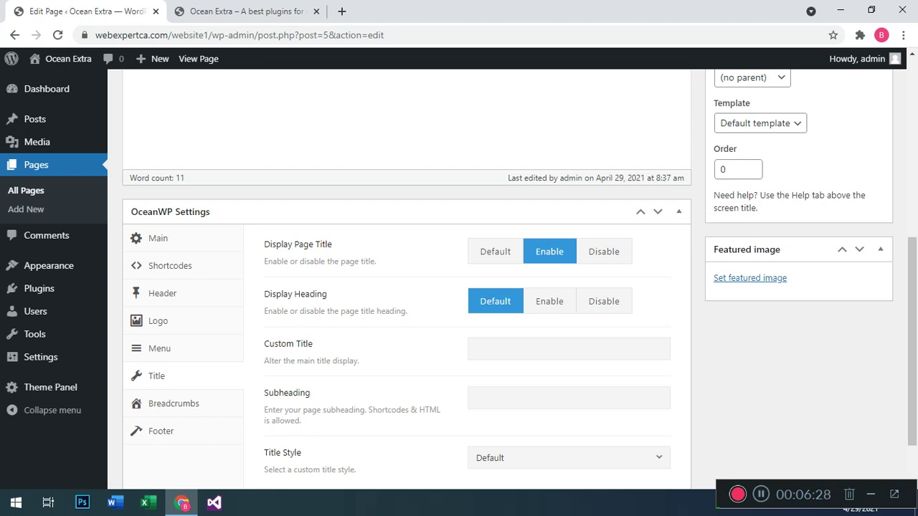
scroll(556, 309, "up", 2)
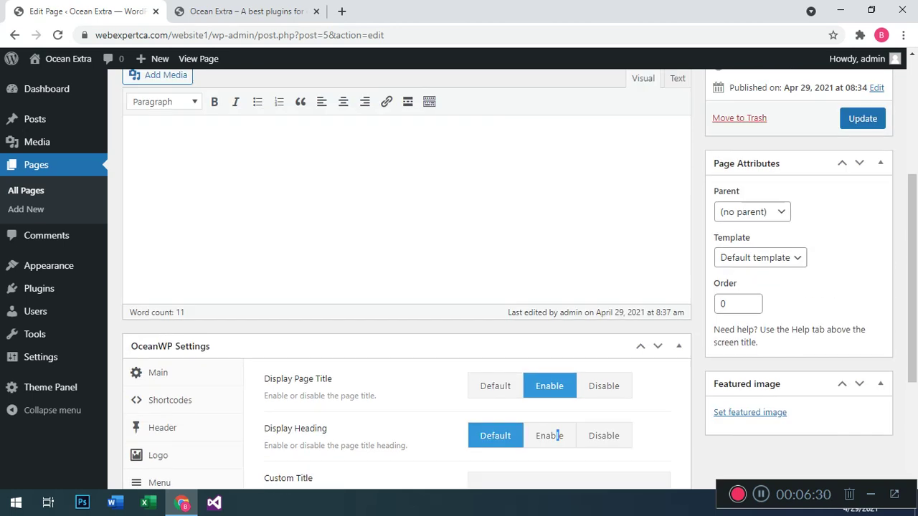
left_click(551, 436)
left_click(862, 119)
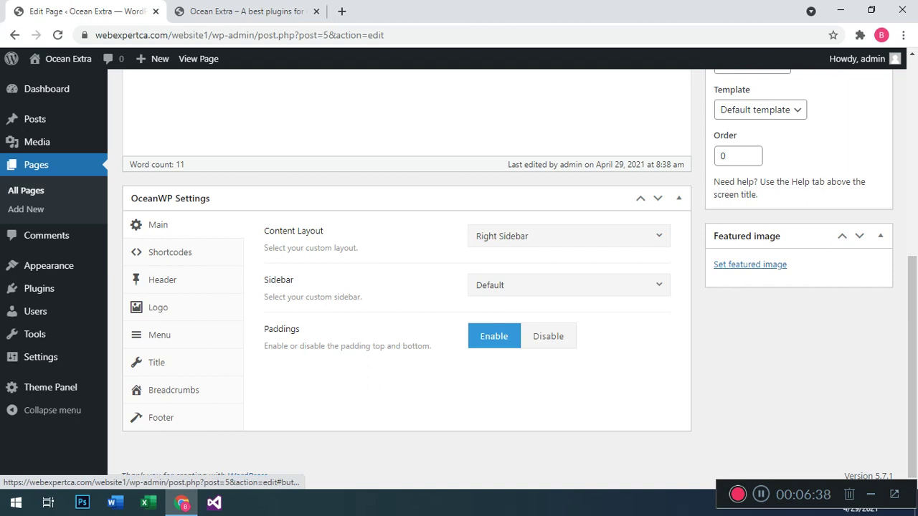
- Enable the footer widgets area and copyright area in the Home page's OceanWP footer settings and update the page
left_click(161, 418)
left_click(550, 238)
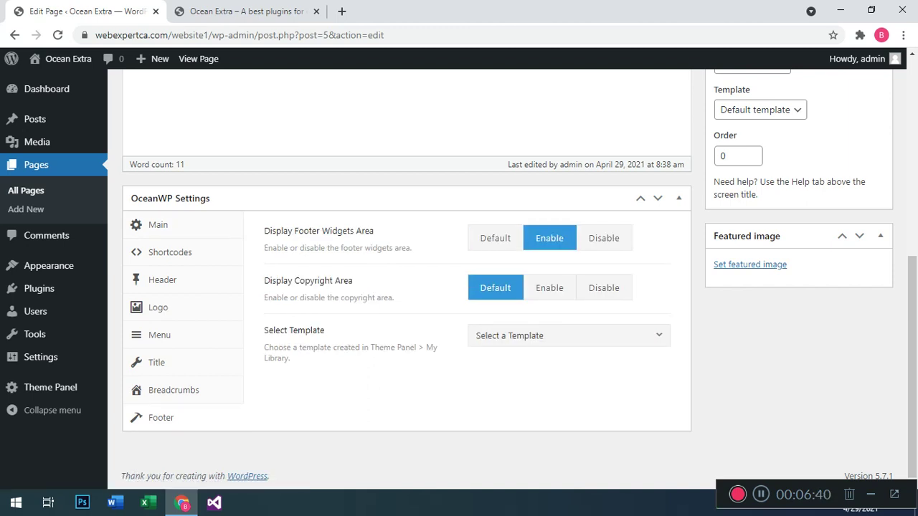
left_click(550, 288)
left_click(247, 12)
scroll(453, 273, "down", 1)
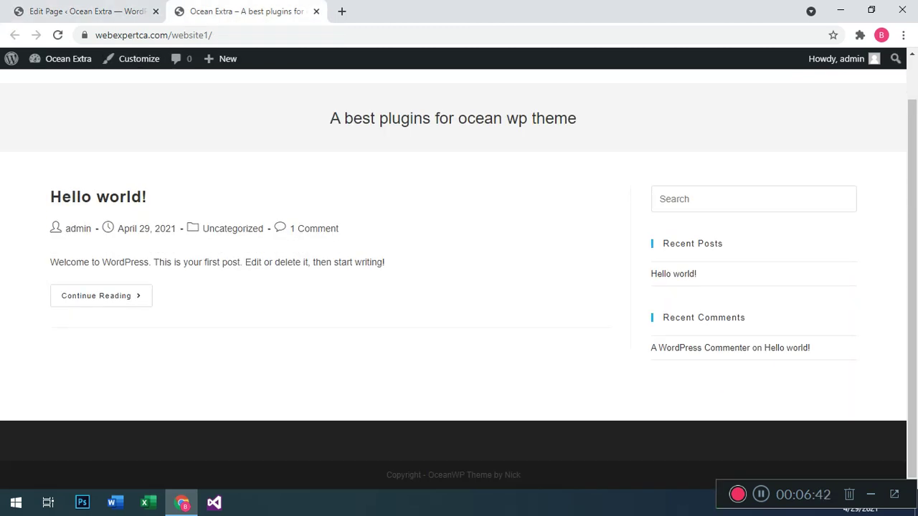
left_click(86, 12)
scroll(406, 272, "up", 4)
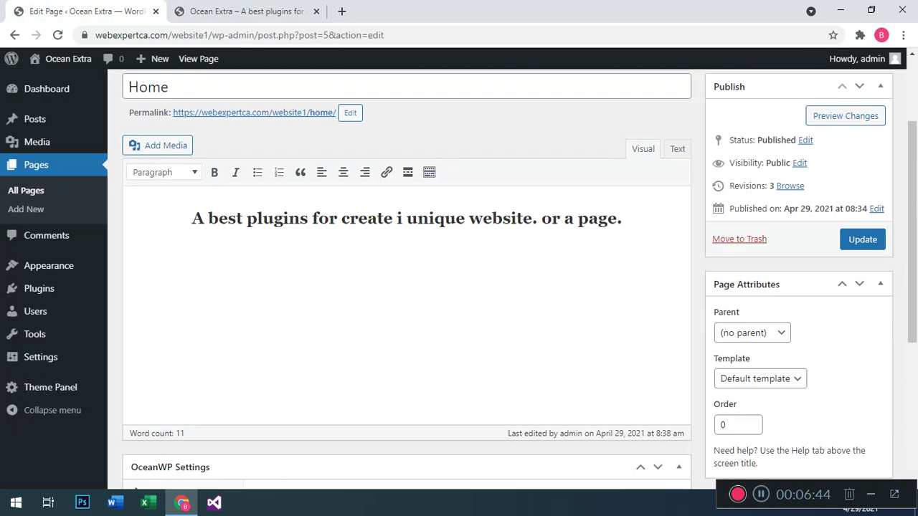
left_click(863, 239)
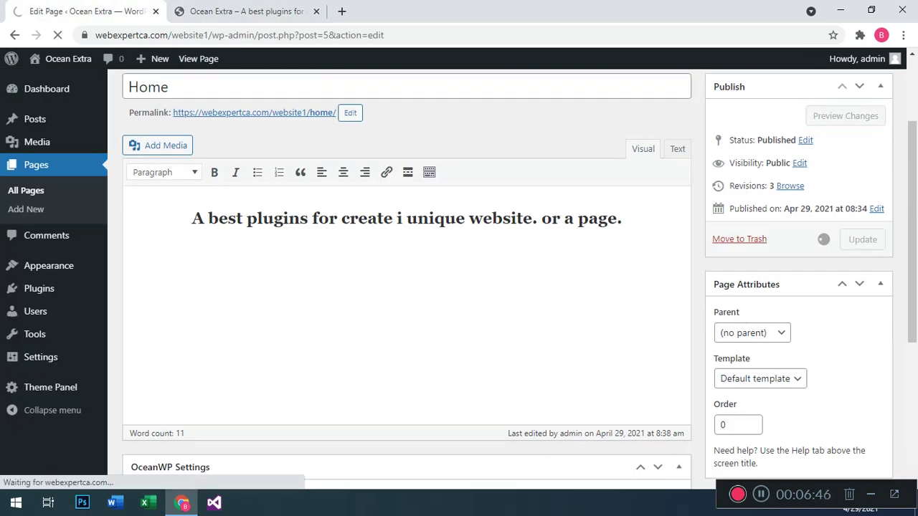
- Reload the site's front page to check it against the saved OceanWP settings
key("ctrl+Tab")
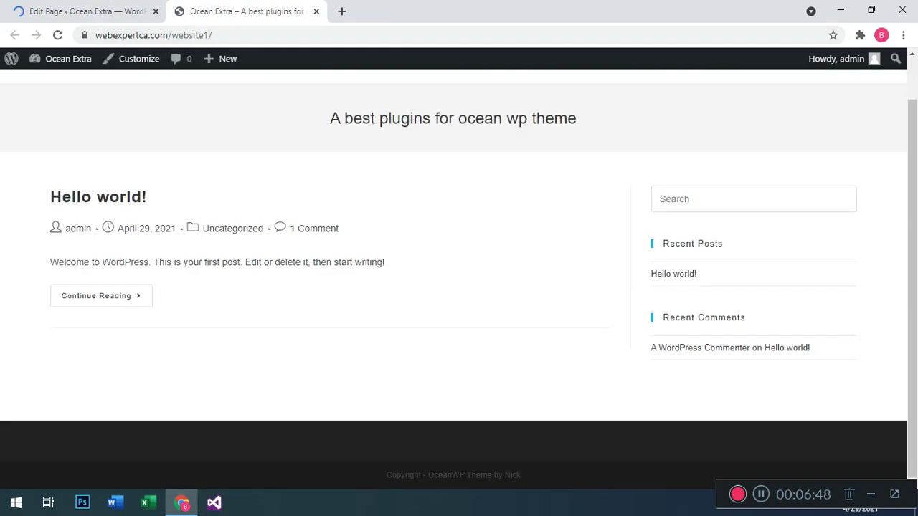
key("F5")
scroll(459, 279, "up", 1)
- Open the published Home page at webexpertca.com/website1/home and review its title, content, sidebar and footer
key("ctrl+l")
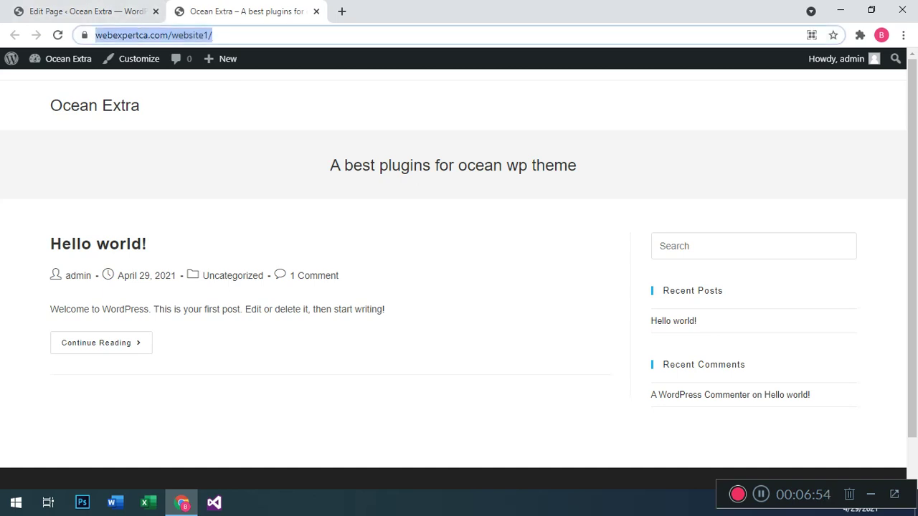
key("End")
type("home")
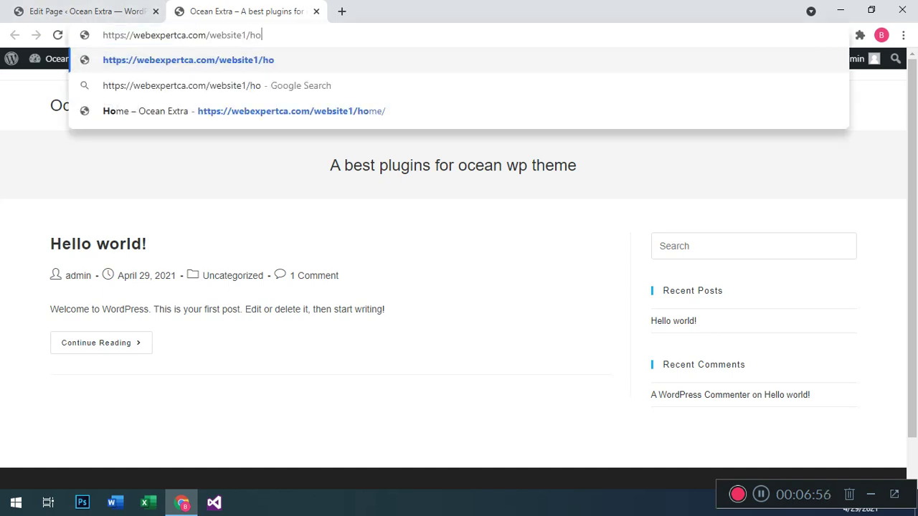
key("Return")
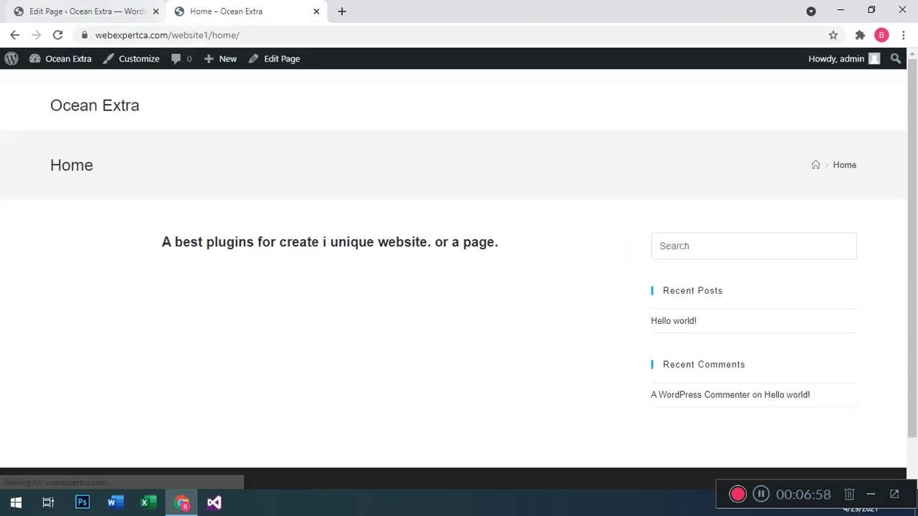
scroll(459, 273, "down", 1)
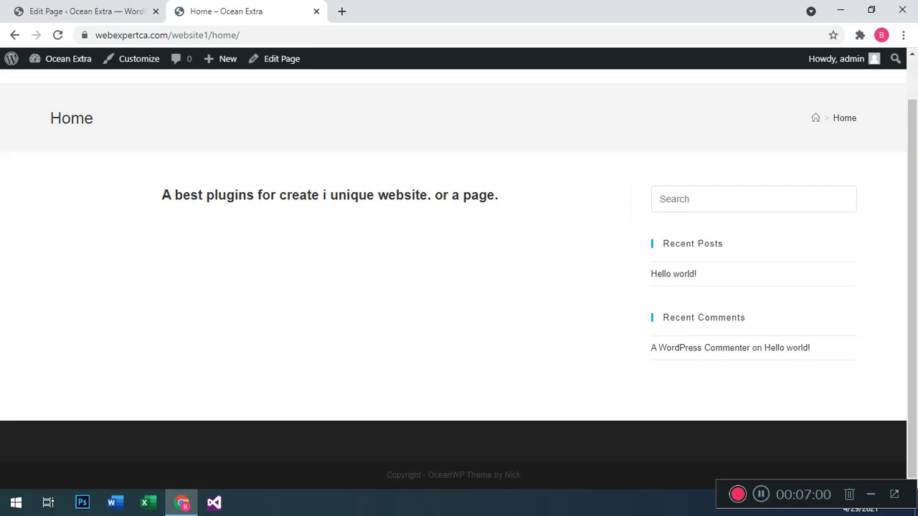
left_click_drag(162, 195, 498, 195)
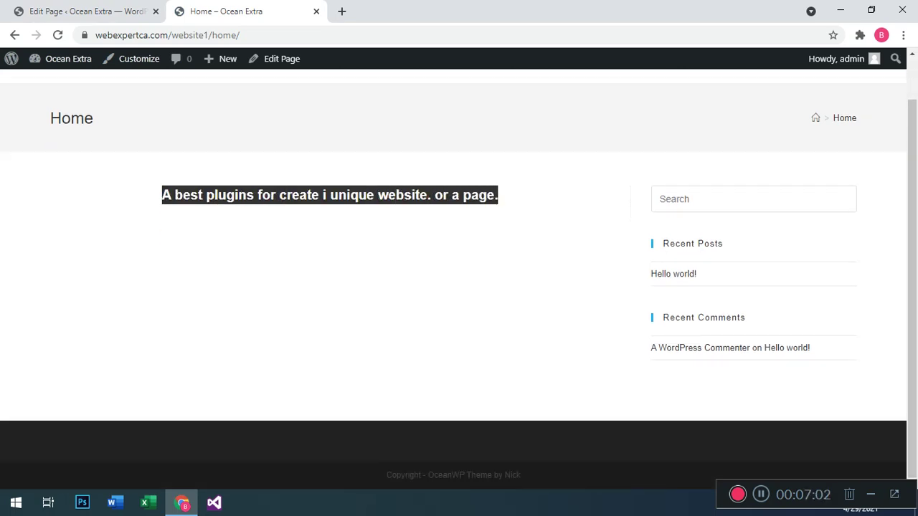
scroll(459, 272, "up", 1)
- Return to the Home page's editor and look over the saved page
left_click(87, 12)
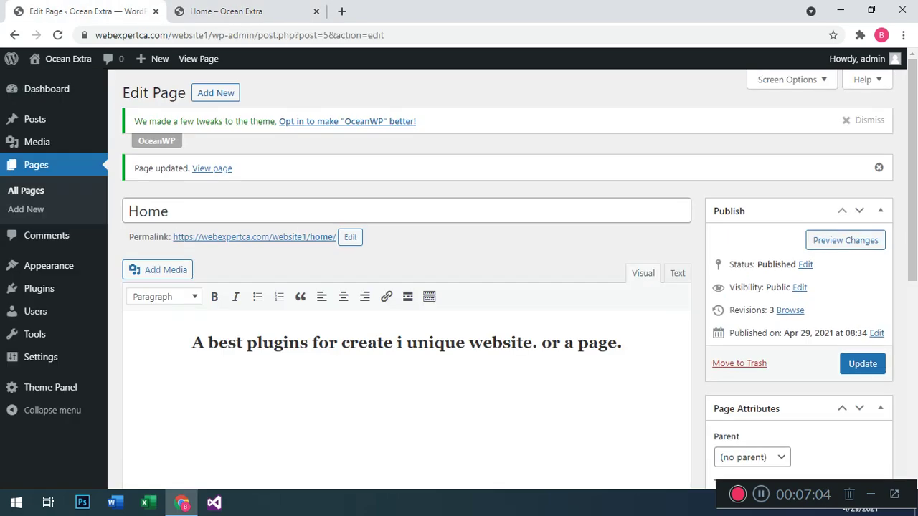
scroll(407, 244, "down", 3)
scroll(406, 280, "up", 2)
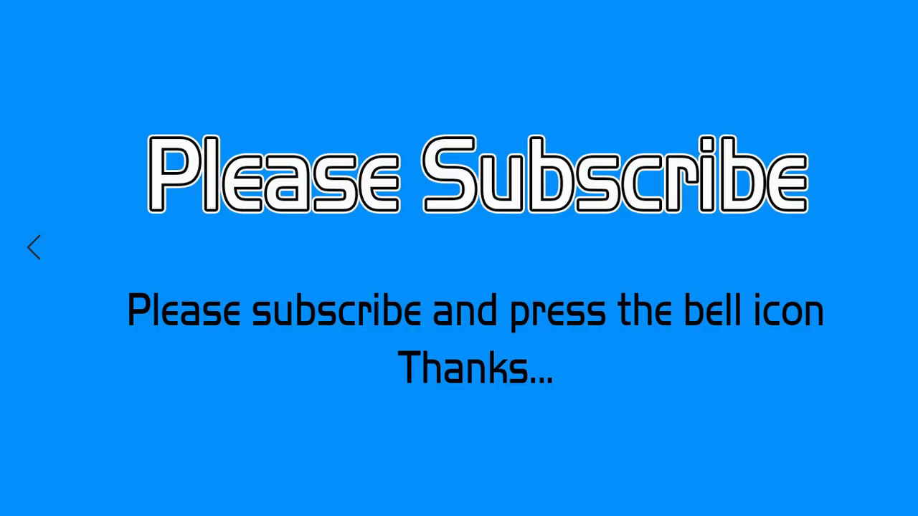